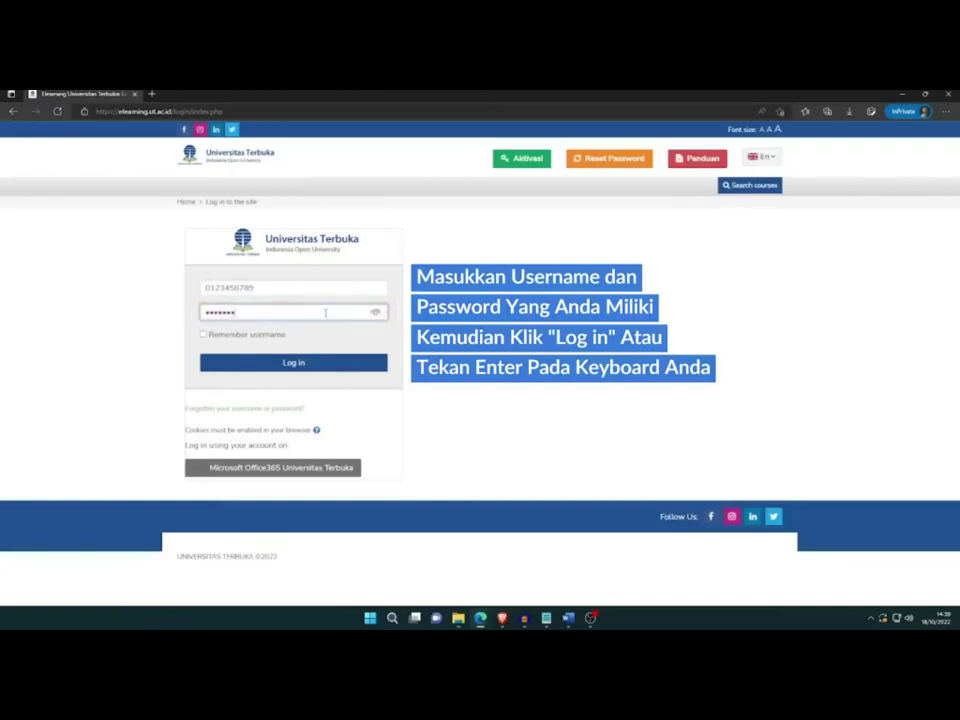
Log in with the entered credentials and open the course DUMMY -Bahasa dan Sastra Indonesia - Kelas 08 from the course overview.
key("Return")
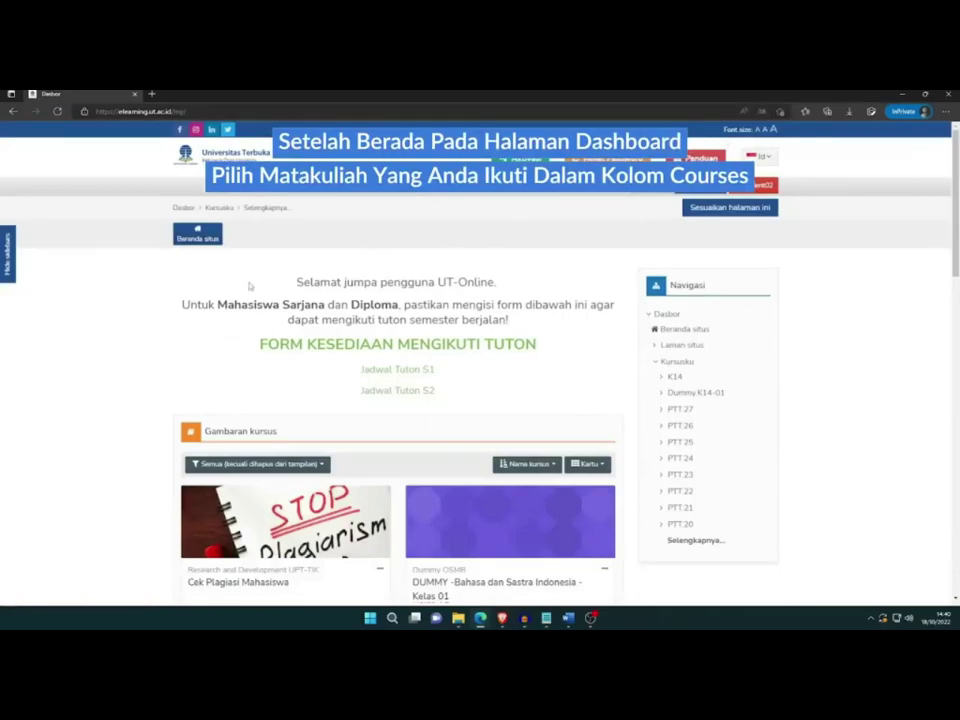
scroll(250, 286, "down", 4)
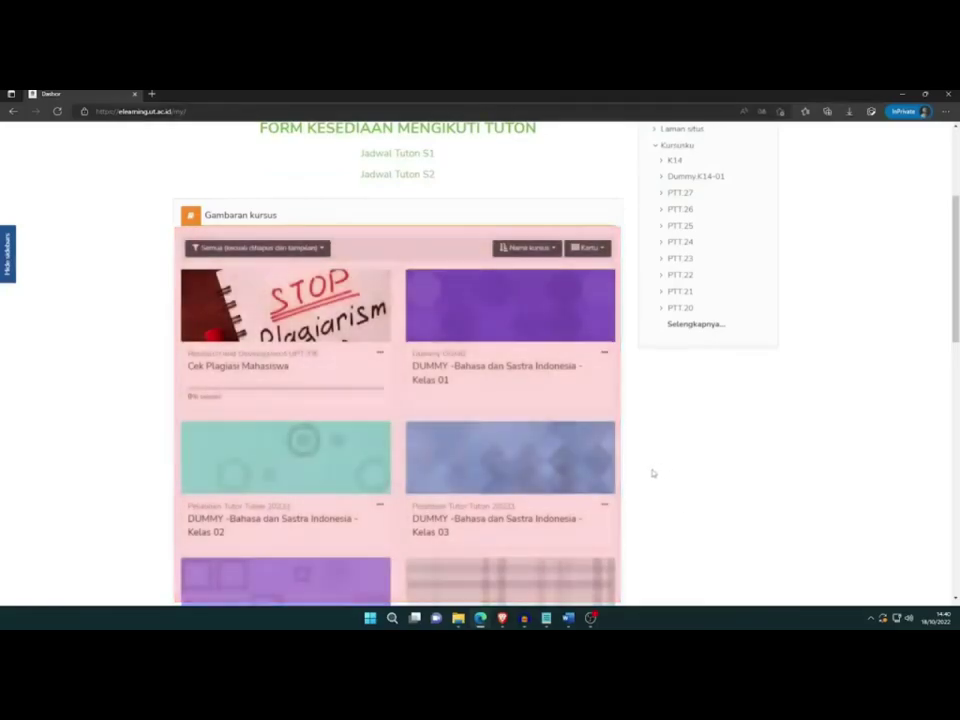
scroll(652, 474, "down", 1)
scroll(652, 474, "down", 3)
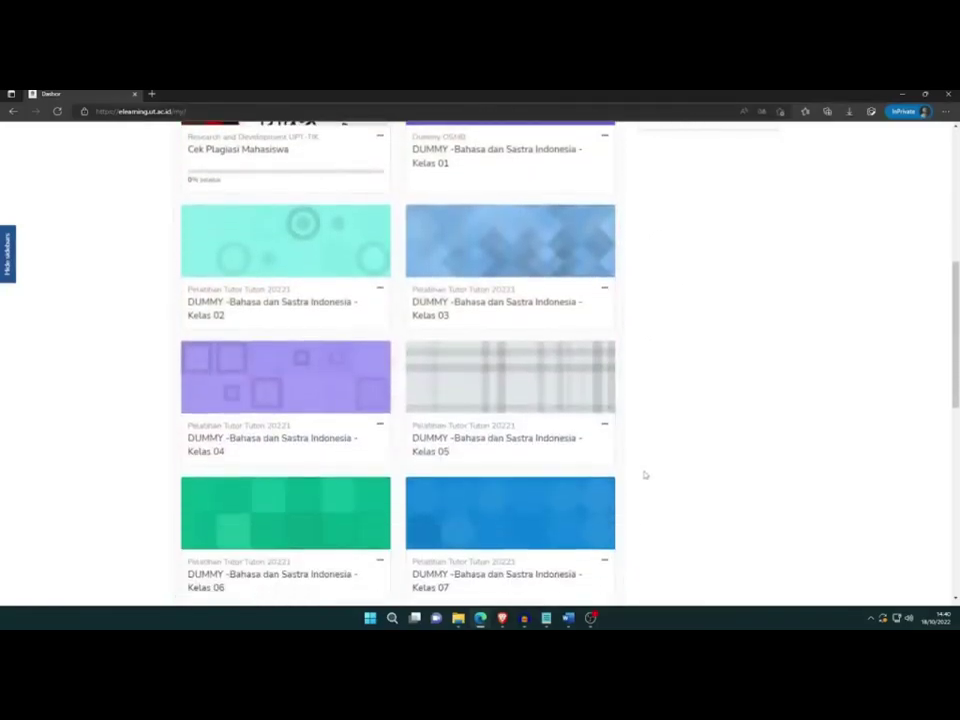
scroll(604, 503, "down", 4)
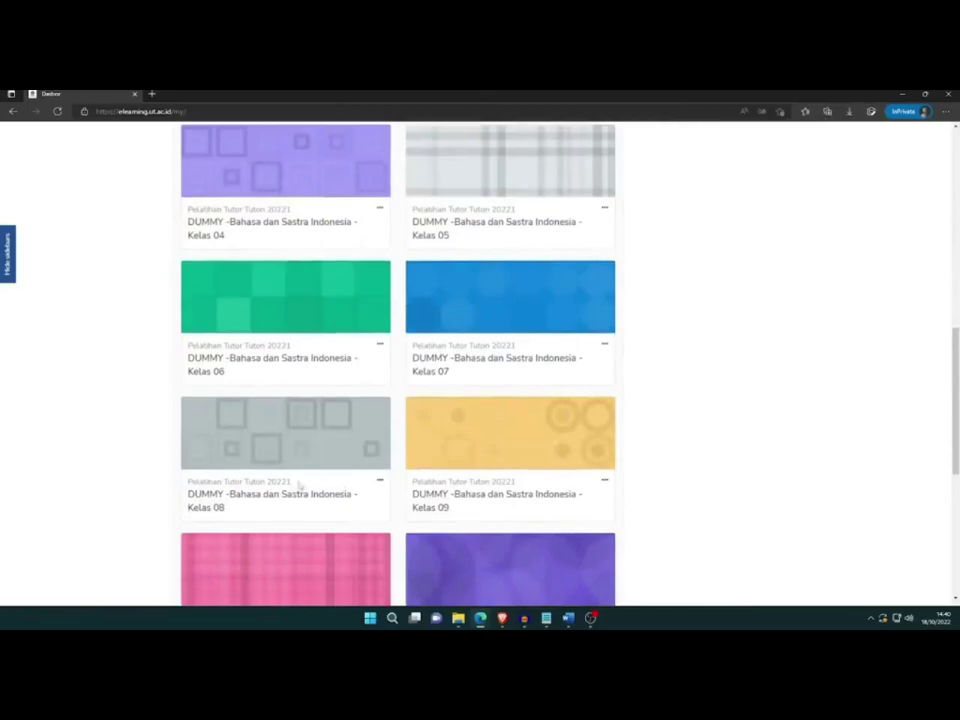
left_click(260, 494)
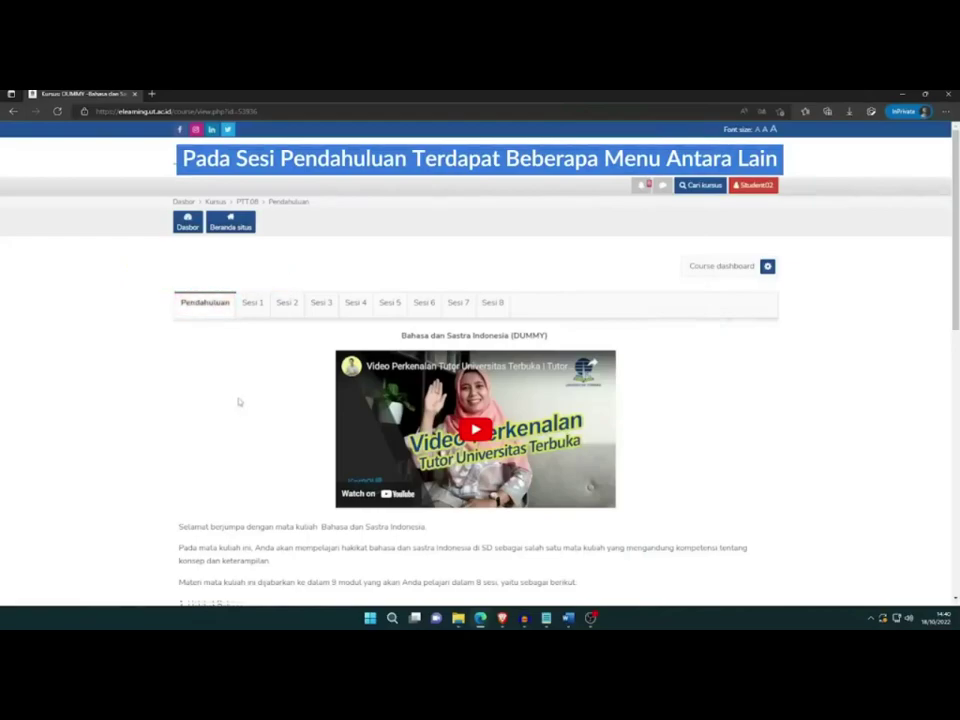
Review the Perkenalan, Tata Tertib and RAT sections on the course's Pendahuluan page.
scroll(240, 402, "down", 2)
scroll(245, 405, "down", 10)
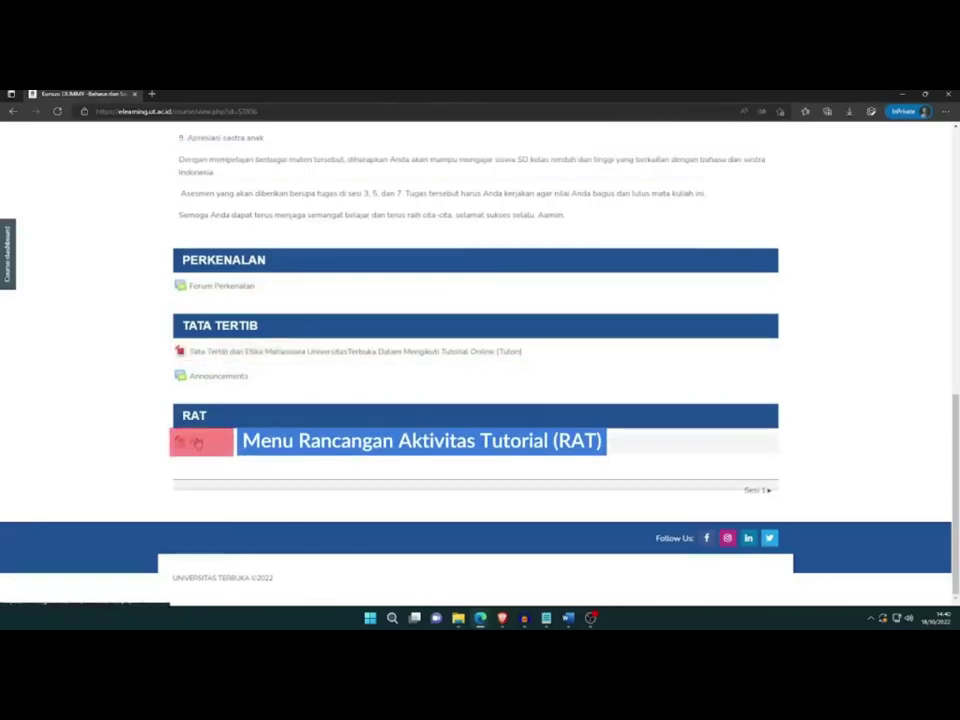
scroll(222, 260, "up", 5)
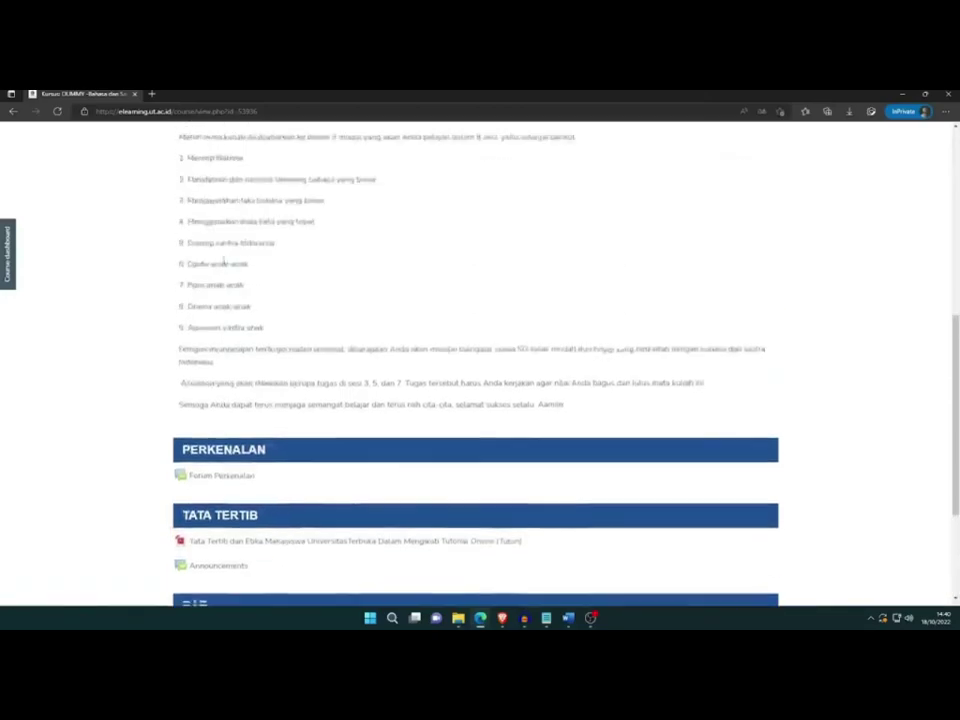
scroll(222, 260, "up", 3)
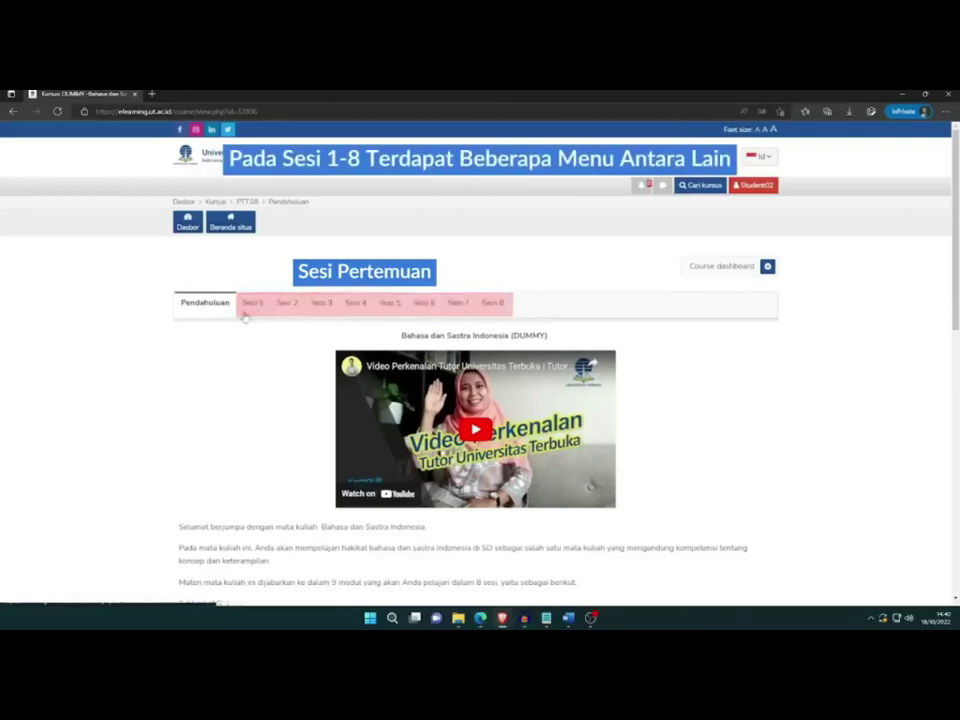
Open Sesi 1 and review its Kehadiran, Materi and Diskusi sections.
left_click(253, 304)
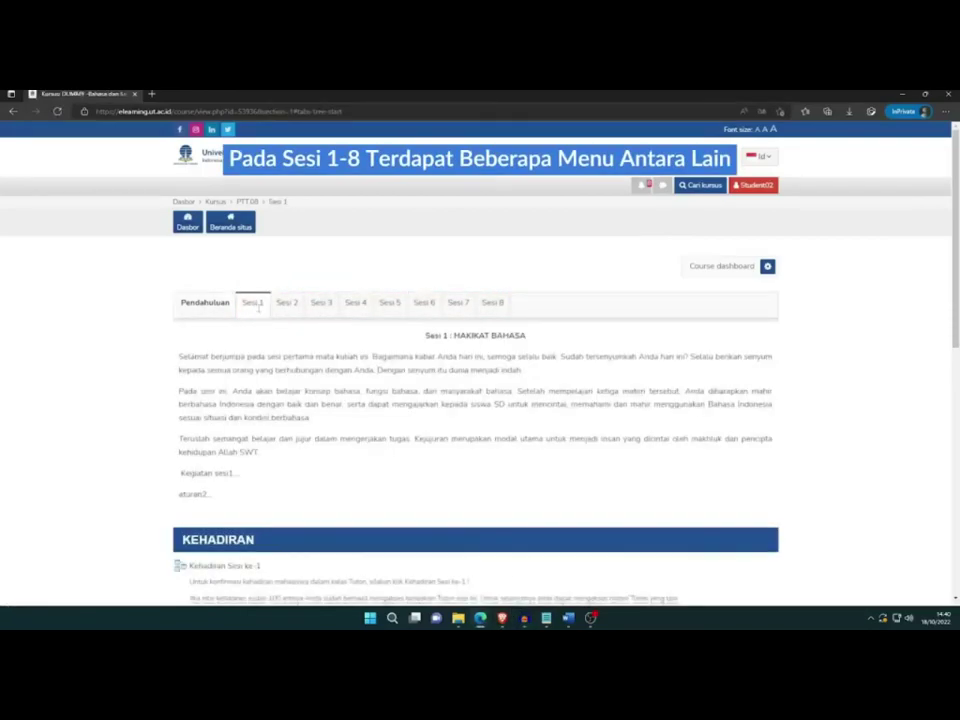
scroll(251, 340, "down", 3)
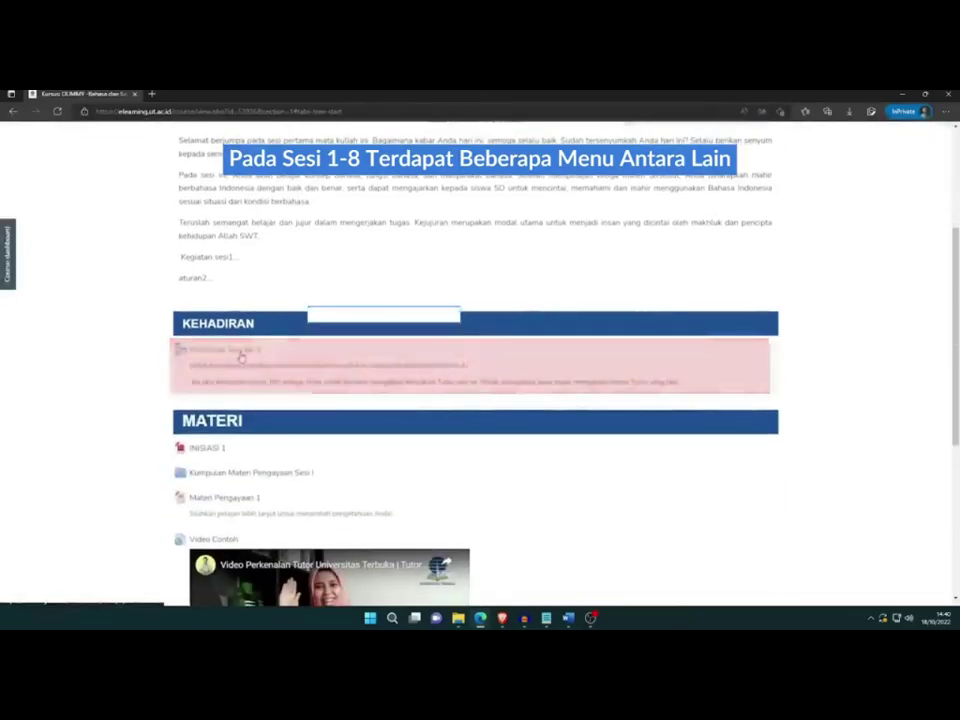
scroll(241, 356, "down", 2)
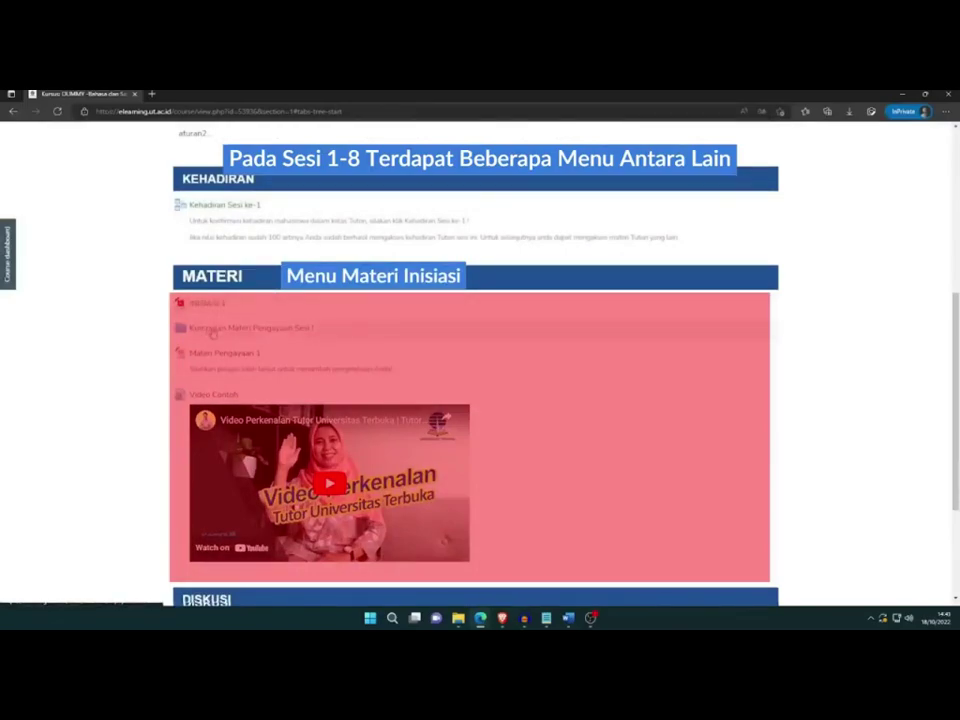
scroll(210, 400, "down", 3)
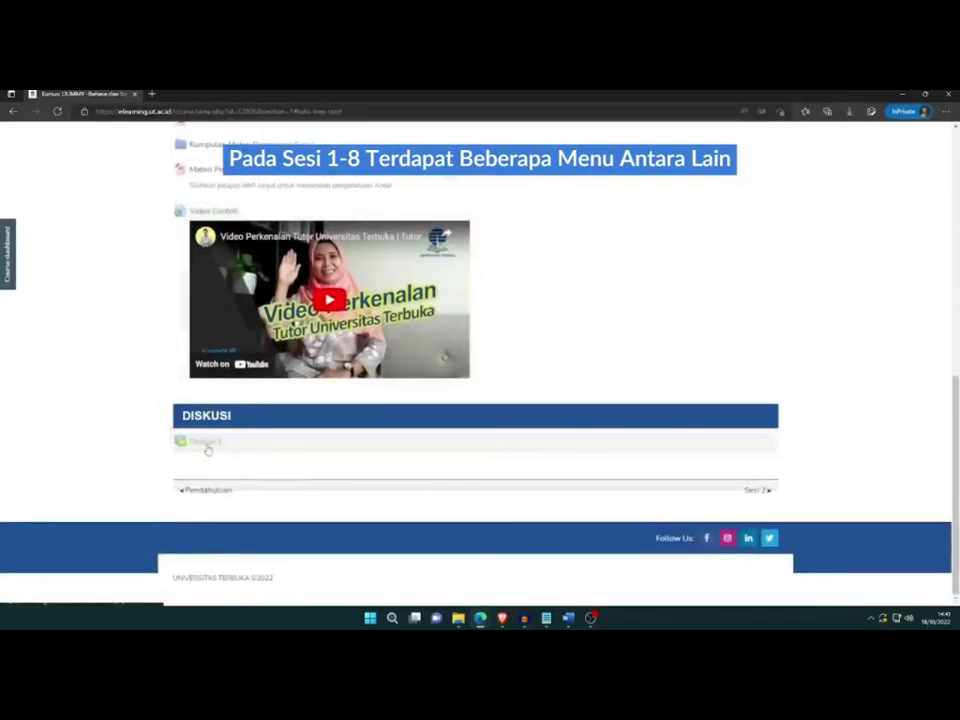
scroll(210, 446, "up", 3)
scroll(297, 340, "up", 4)
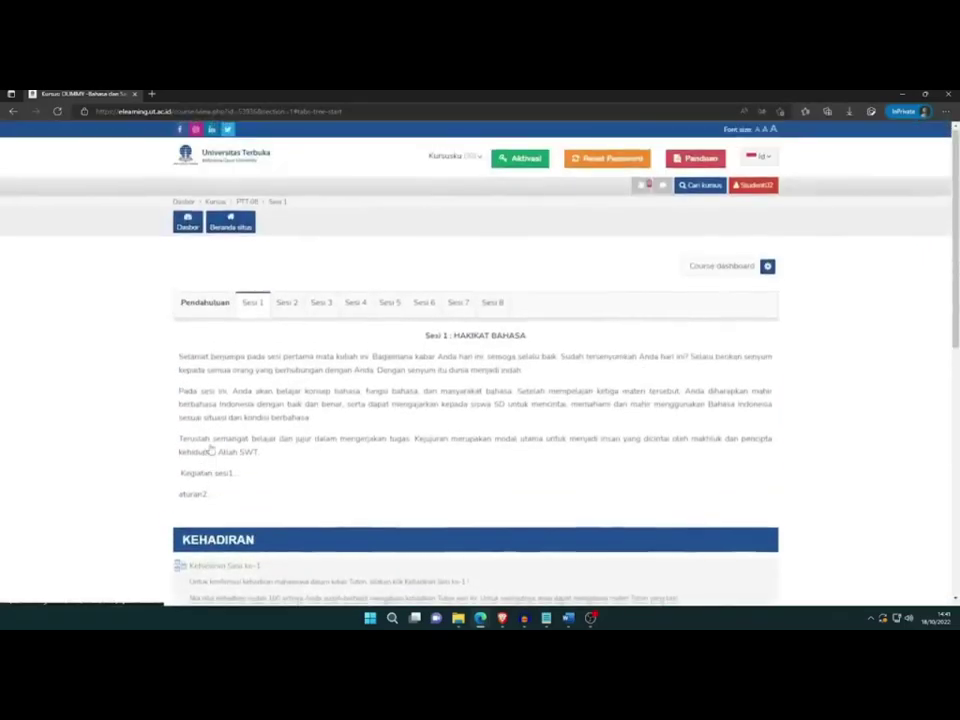
Open Sesi 3 and look at its Tugas section with the Tugas 1 assignment.
left_click(321, 303)
scroll(268, 385, "down", 8)
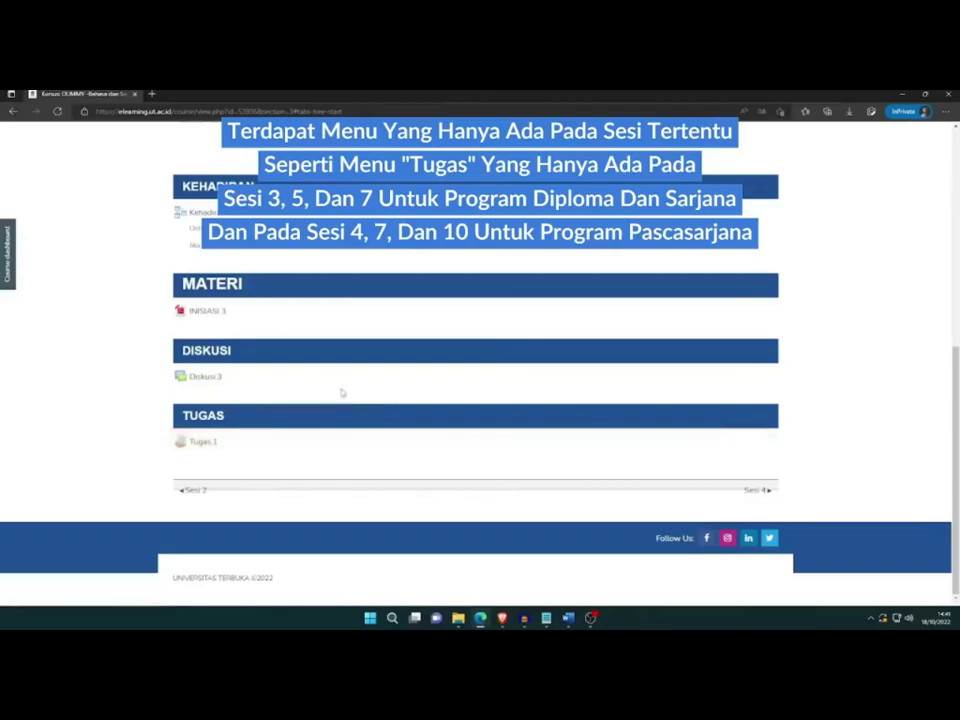
scroll(330, 391, "up", 10)
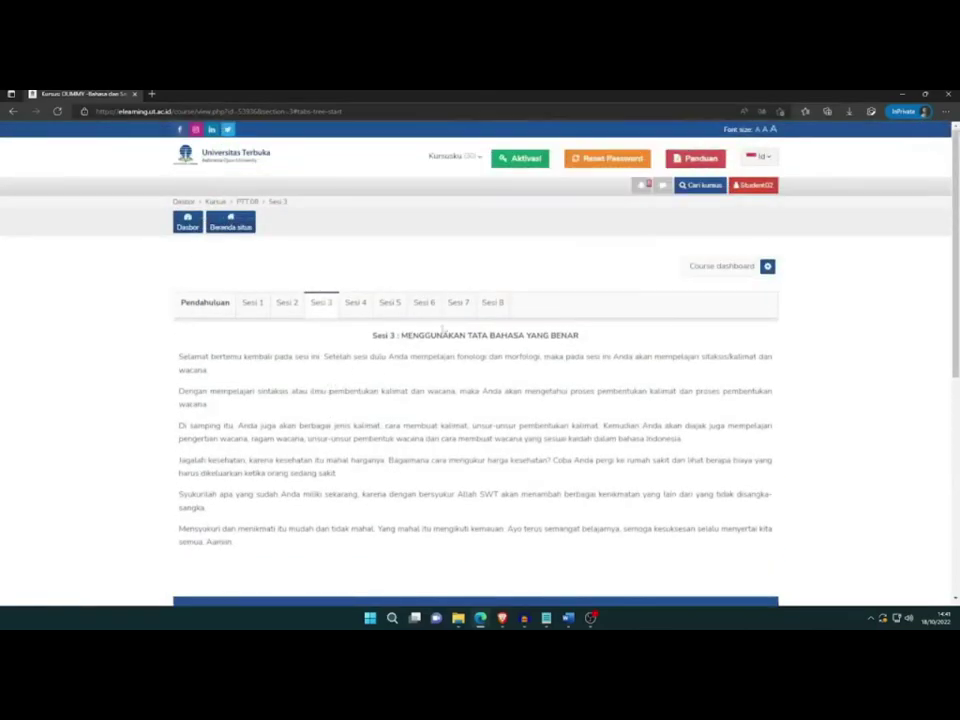
Open Sesi 7 and look at its Angket Evaluasi Tutor section.
left_click(458, 302)
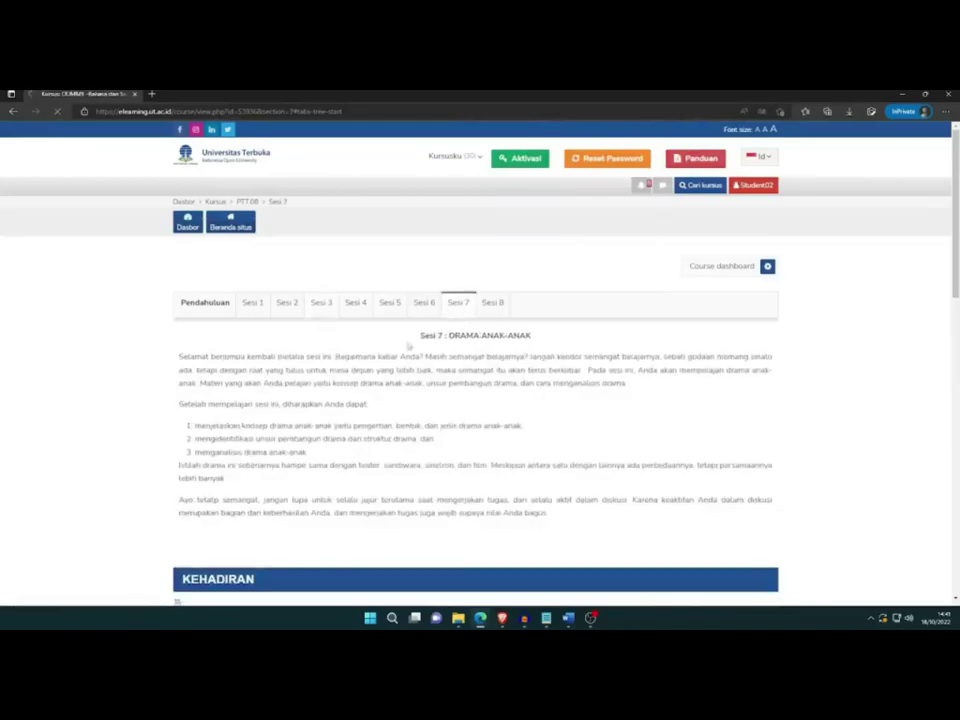
scroll(297, 405, "down", 4)
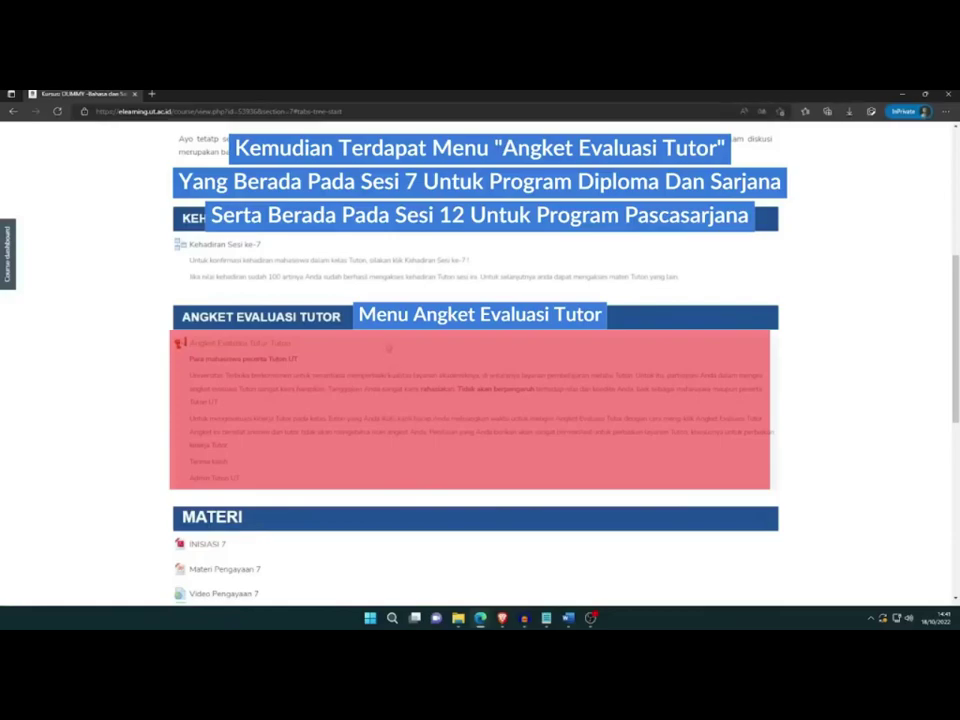
scroll(212, 310, "up", 3)
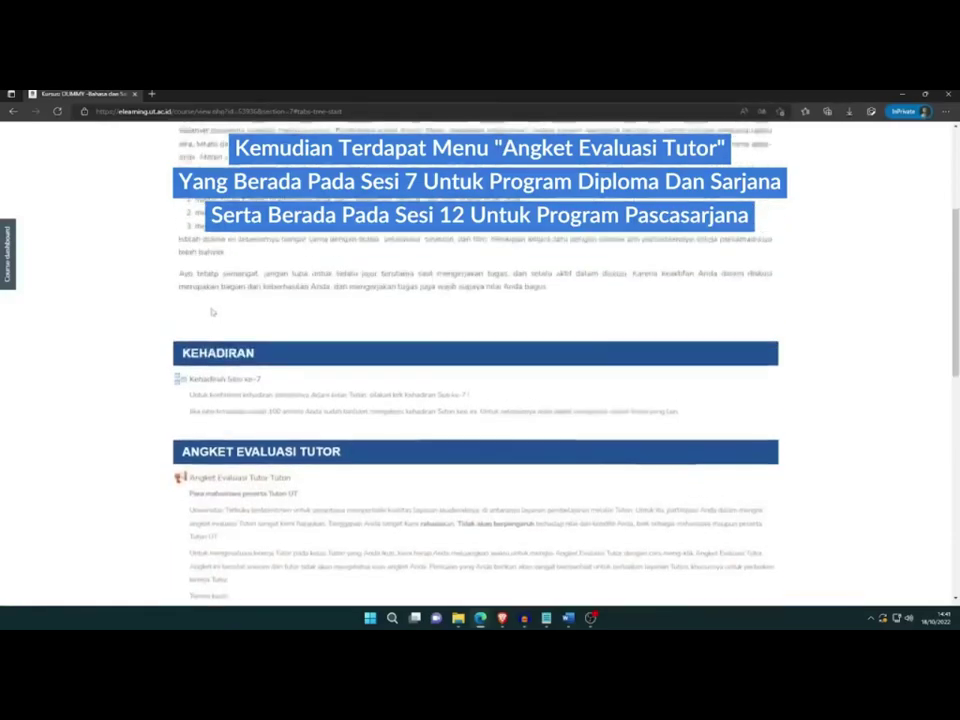
scroll(212, 310, "up", 3)
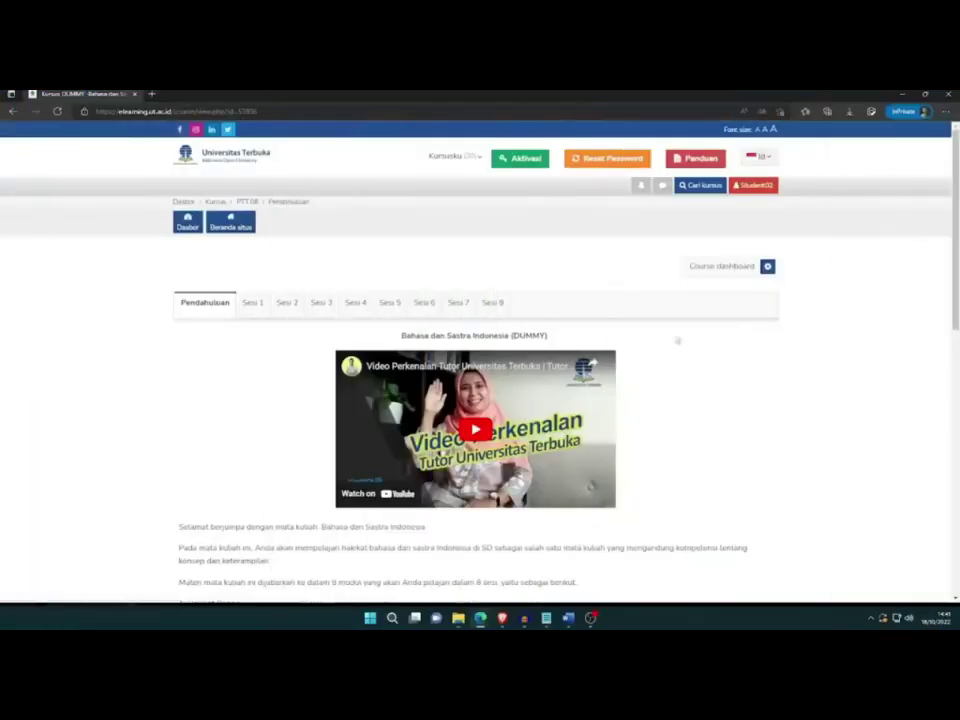
Open the Forum Perkenalan from the Perkenalan section of the Pendahuluan page.
scroll(257, 323, "down", 10)
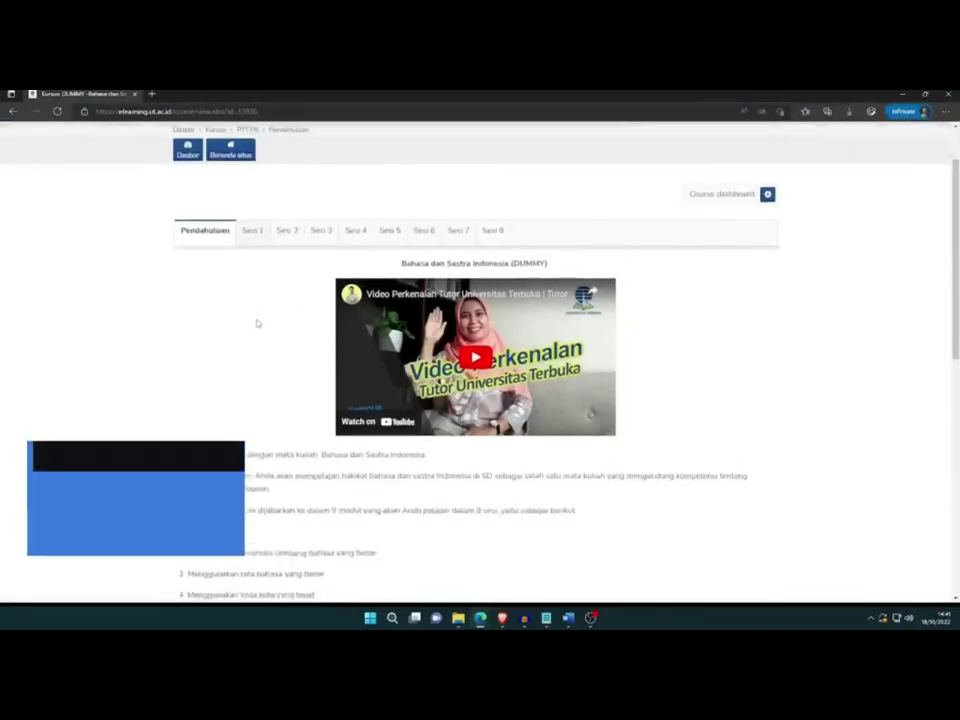
scroll(257, 323, "down", 2)
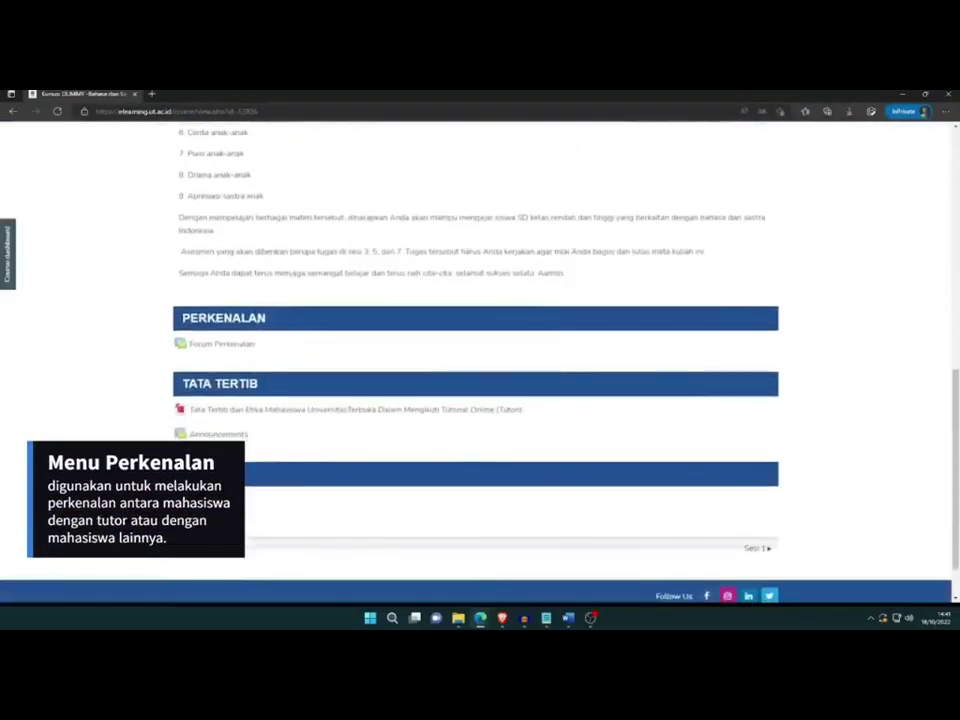
left_click(240, 345)
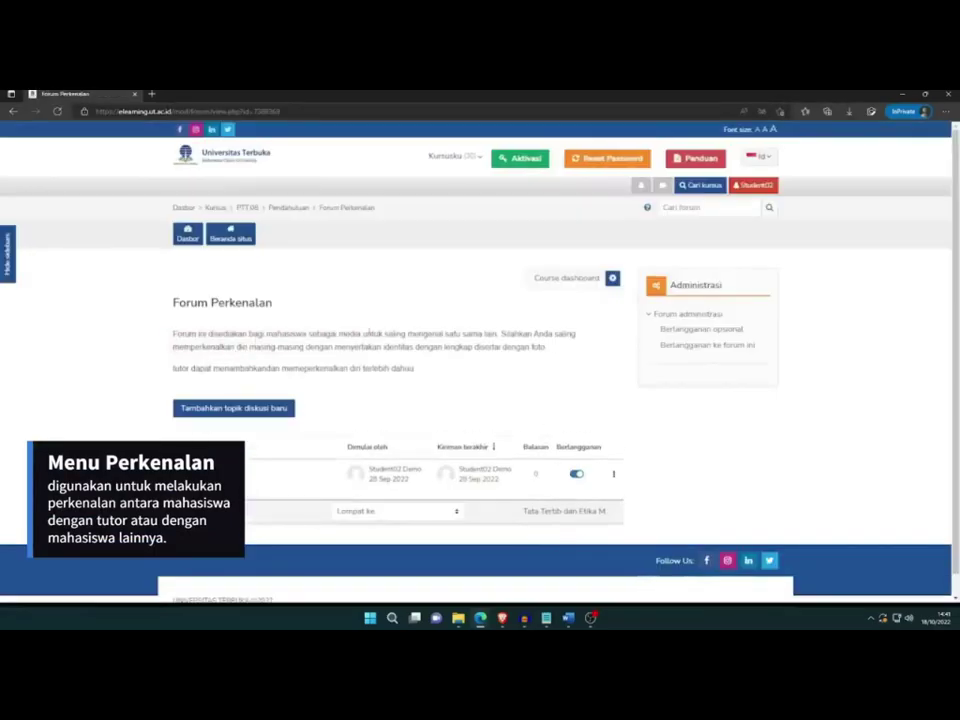
scroll(371, 331, "down", 1)
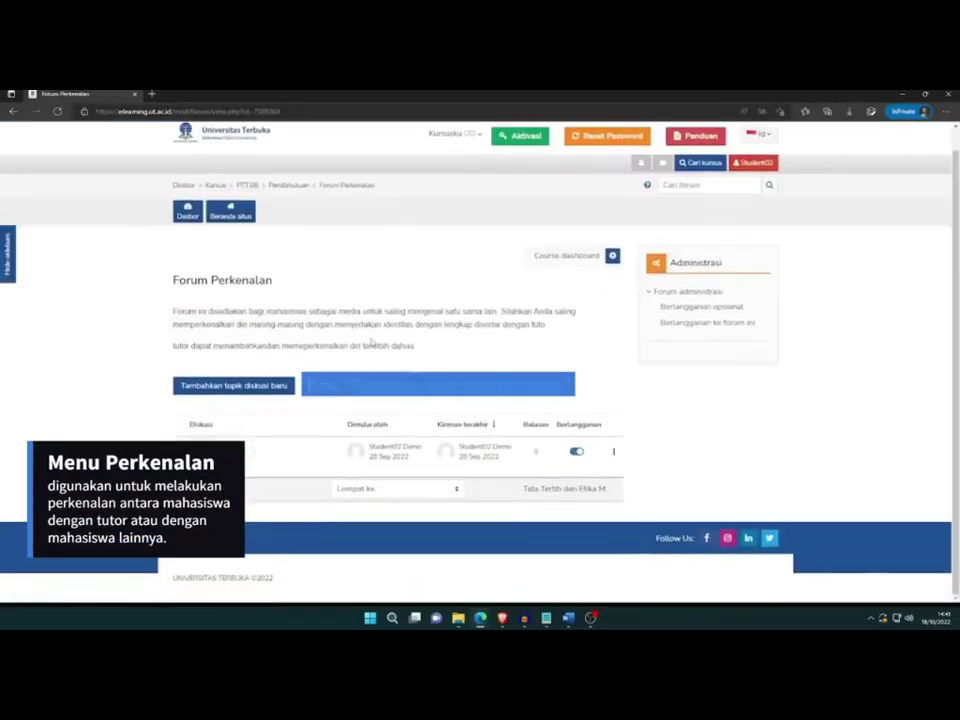
Start a new discussion topic in Forum Perkenalan with the subject "Nama Mahasiswa".
left_click(262, 387)
scroll(434, 366, "down", 3)
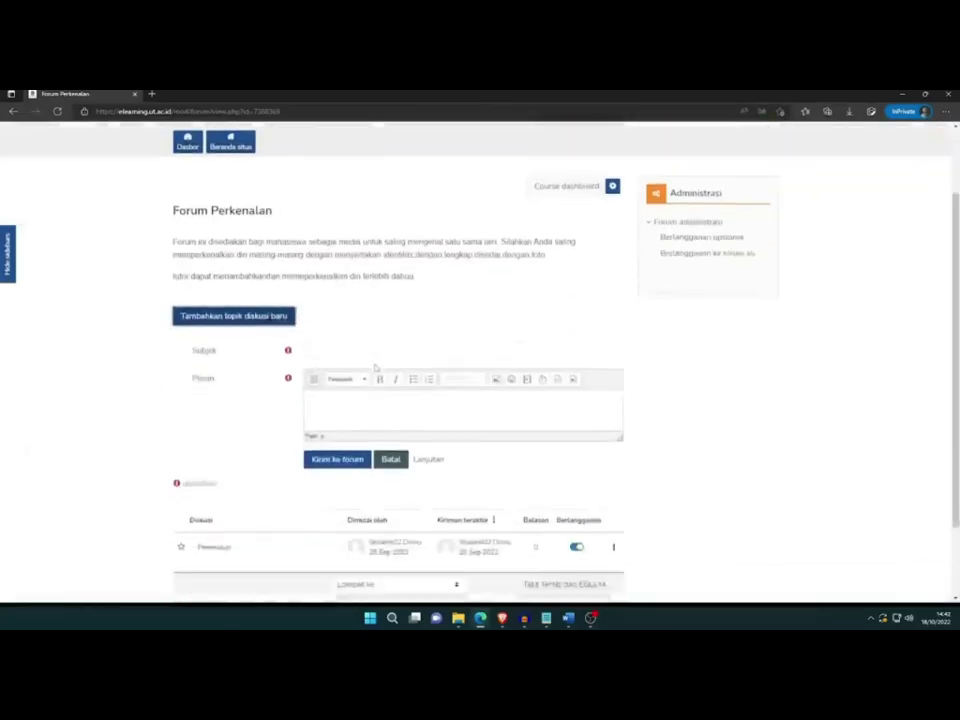
left_click(364, 274)
type("Nama Mahasiswa")
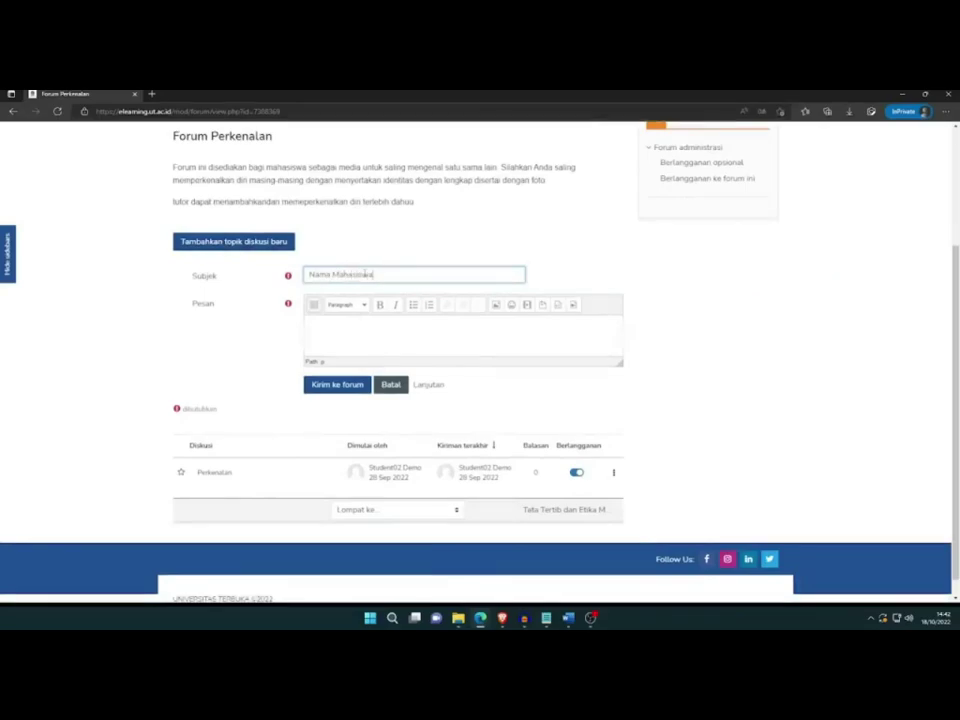
double_click(365, 274)
Write an introduction message beginning "Assalamu'alaikum Wr Wb. Nama Saya Mahasiswa, saya berasal dari Makassar" and send it to the forum.
left_click(368, 322)
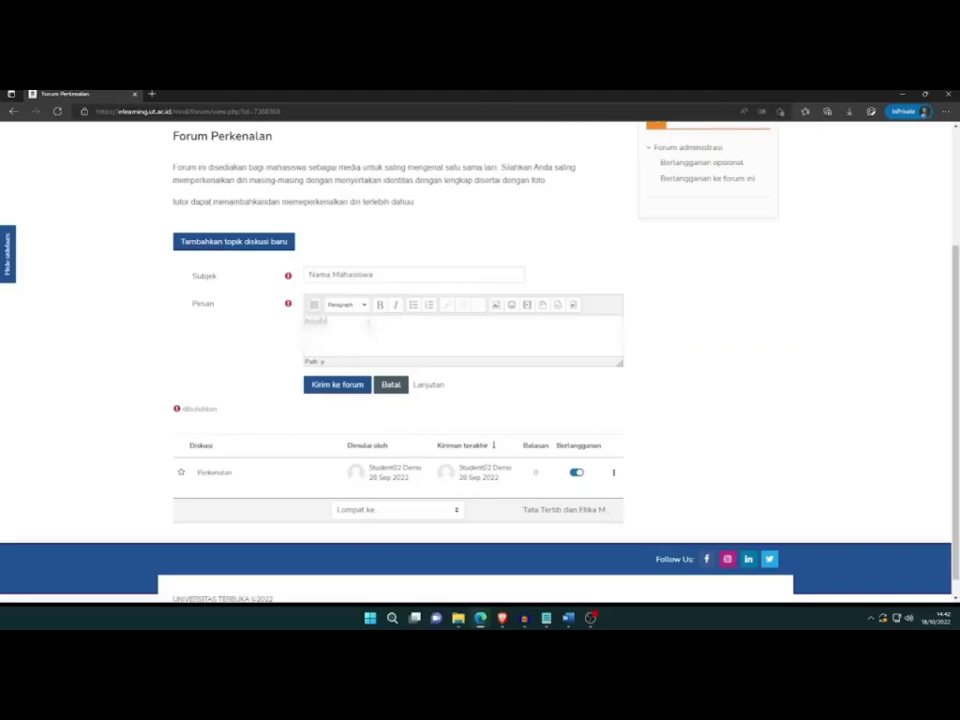
type("Assalamualaikum Wr W")
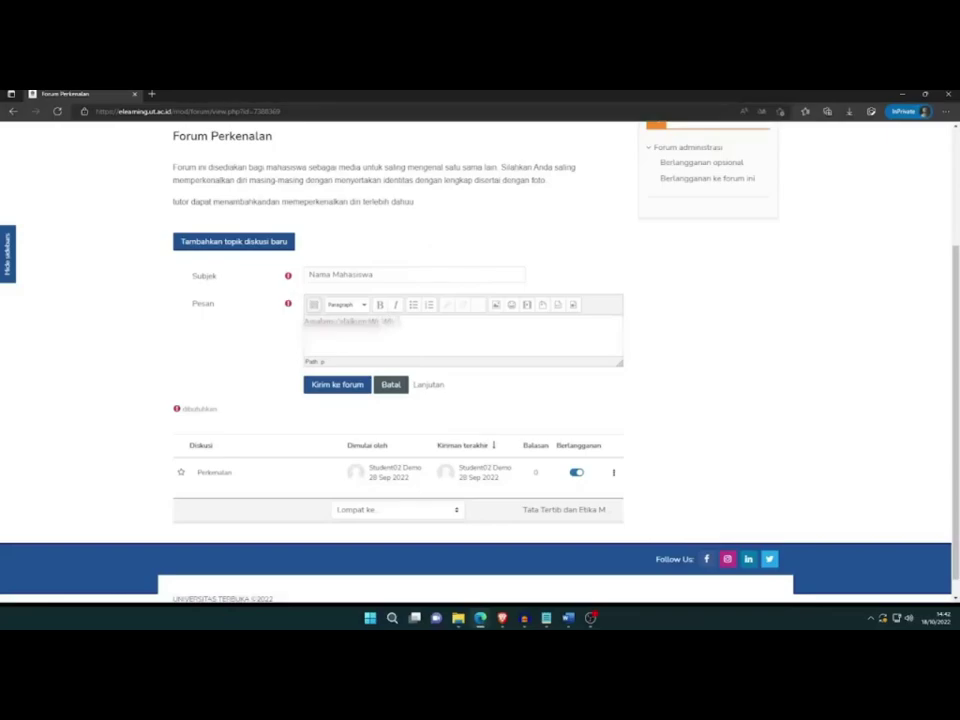
type("b. Nama Saya Mahasi")
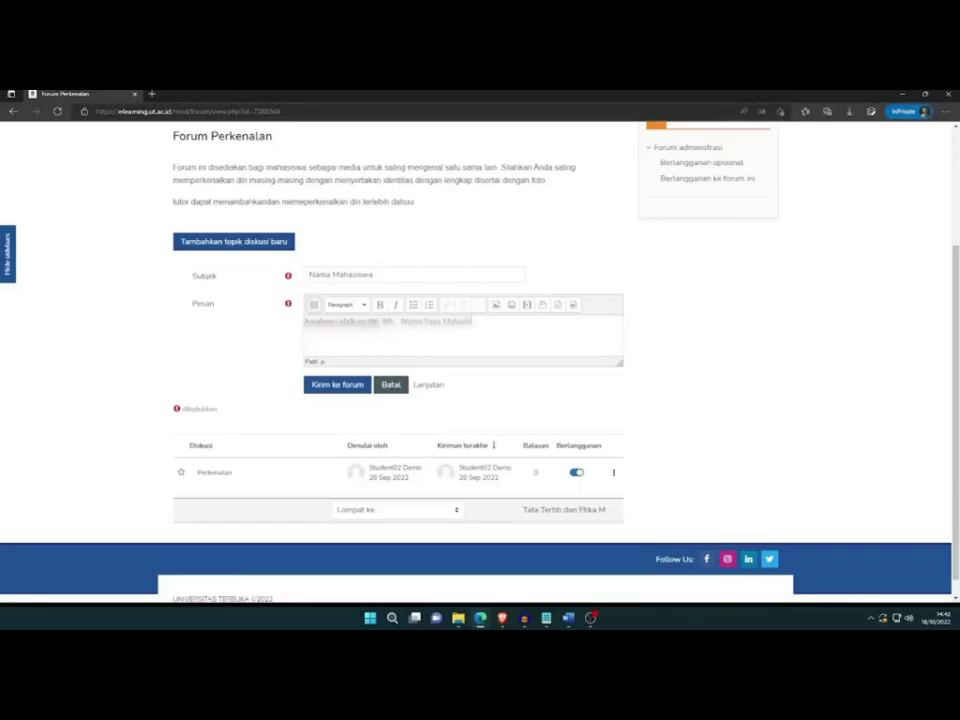
type("swa, saya berasal dari Makassar. Sa")
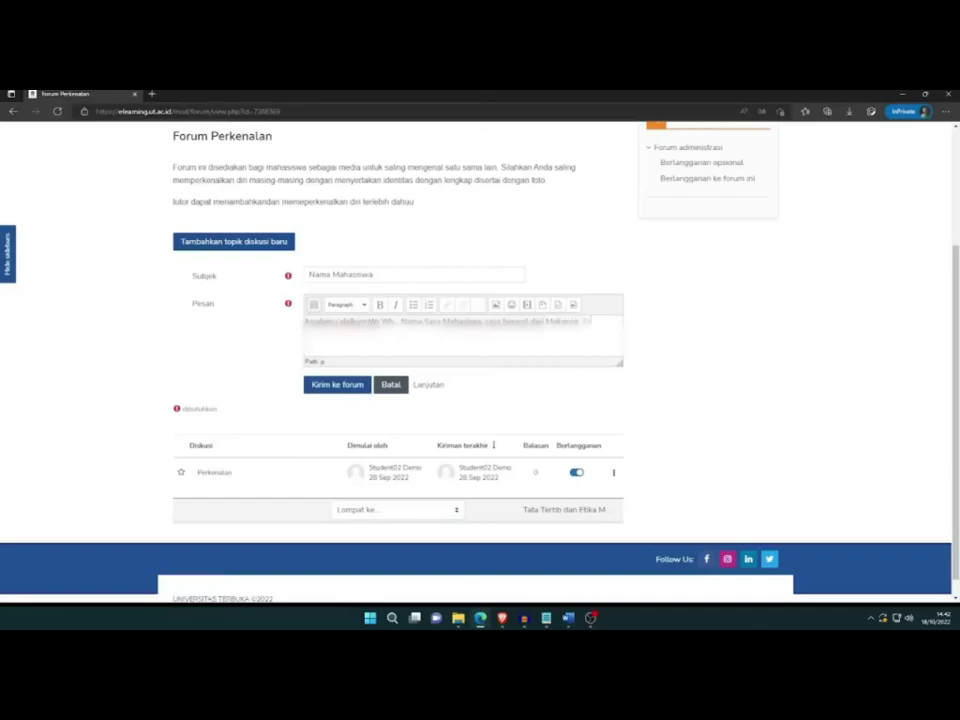
type("ya bek")
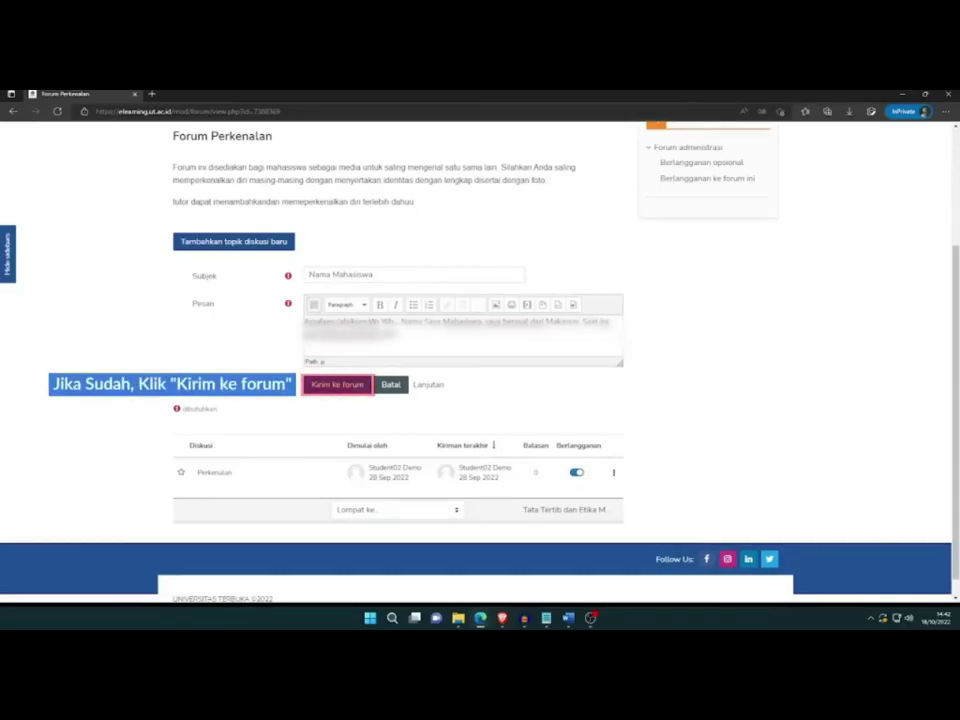
left_click(340, 387)
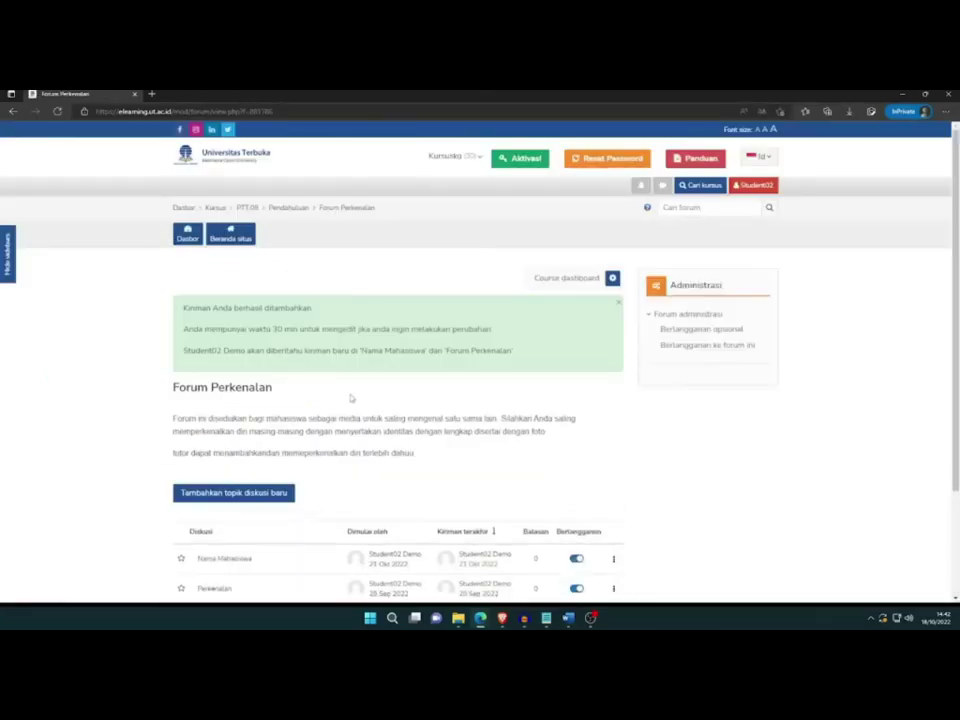
Check the new topic in the forum's discussion list and return to the course's Pendahuluan page.
scroll(345, 390, "down", 3)
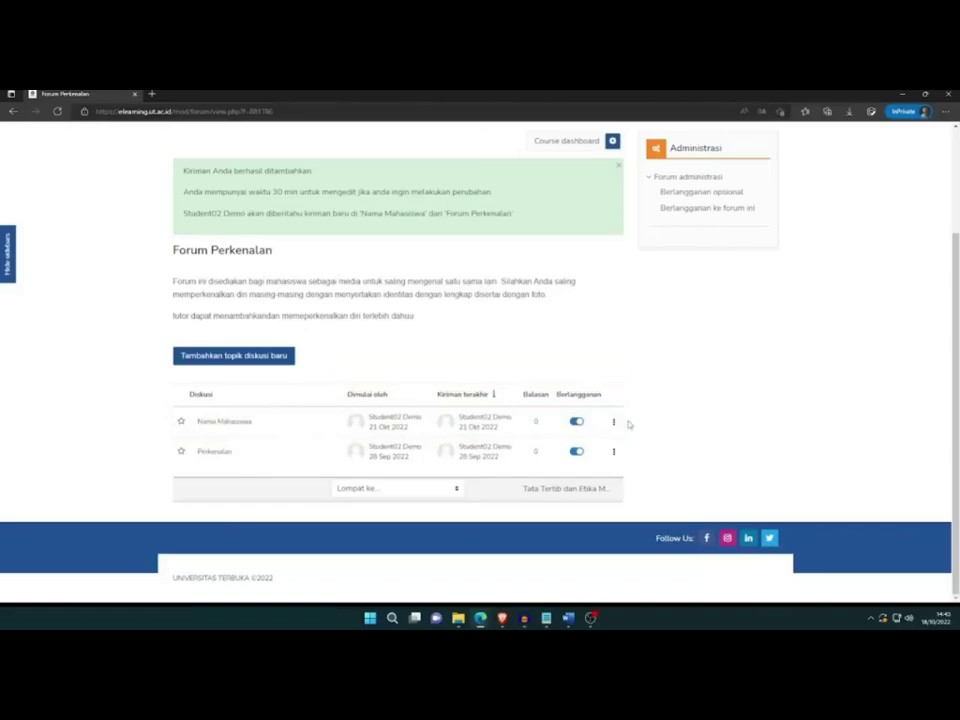
scroll(629, 402, "up", 1)
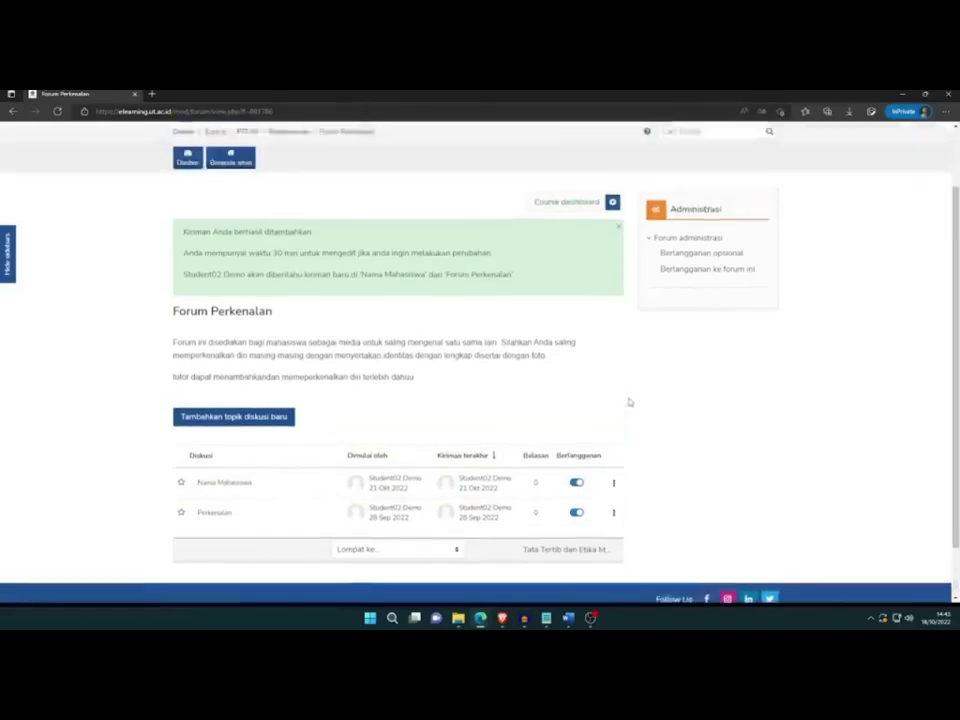
scroll(629, 402, "up", 2)
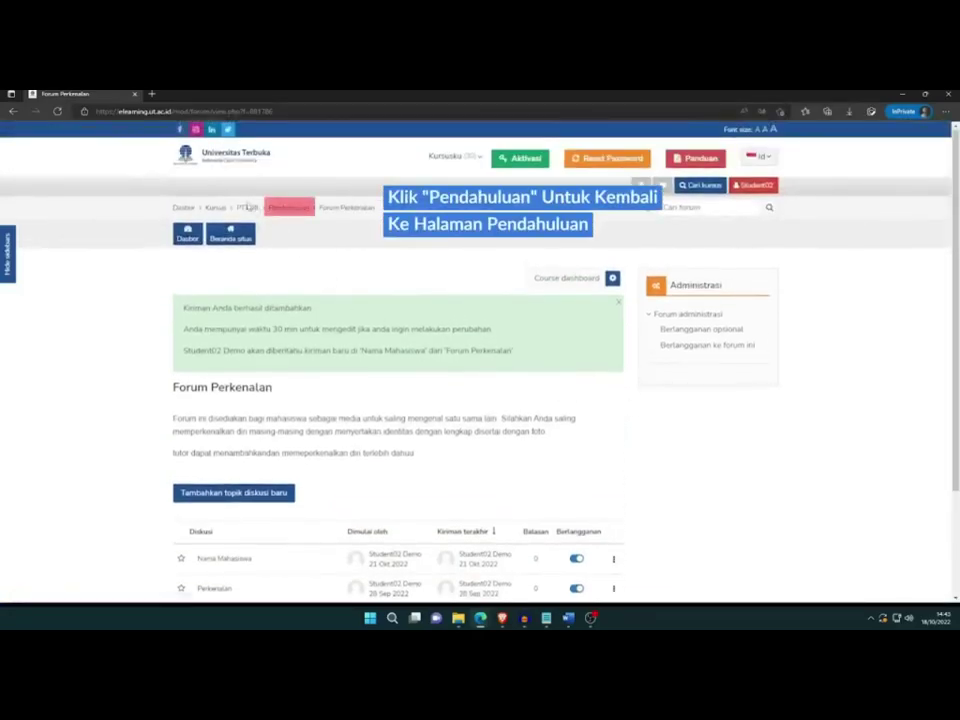
left_click(288, 207)
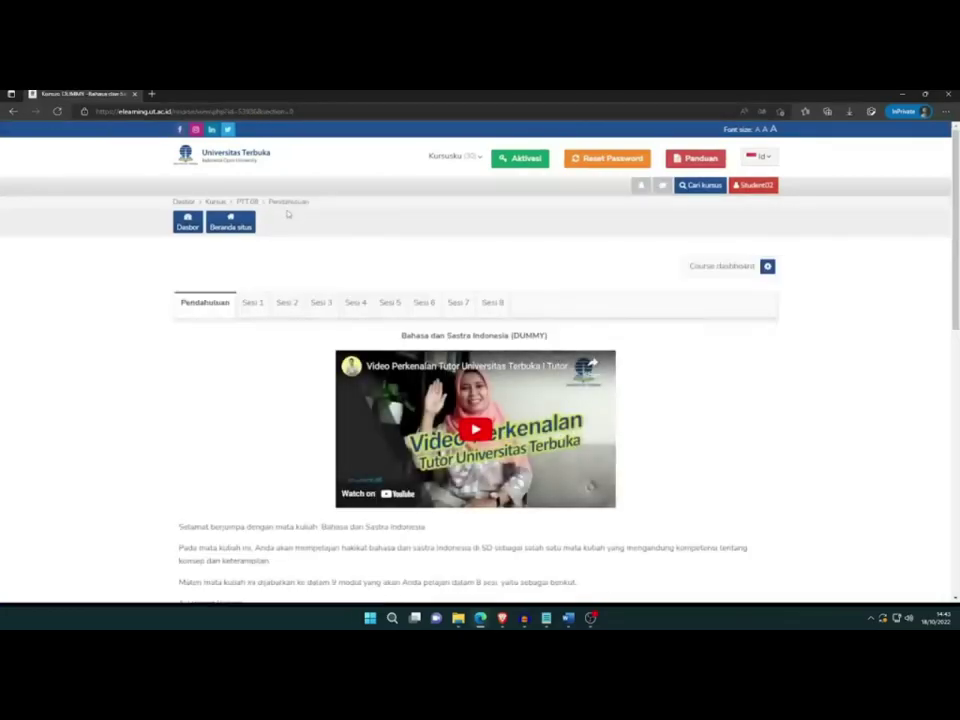
Open the Tata Tertib dan Etika Mahasiswa document from the Tata Tertib section, read it through and close it.
scroll(257, 336, "down", 4)
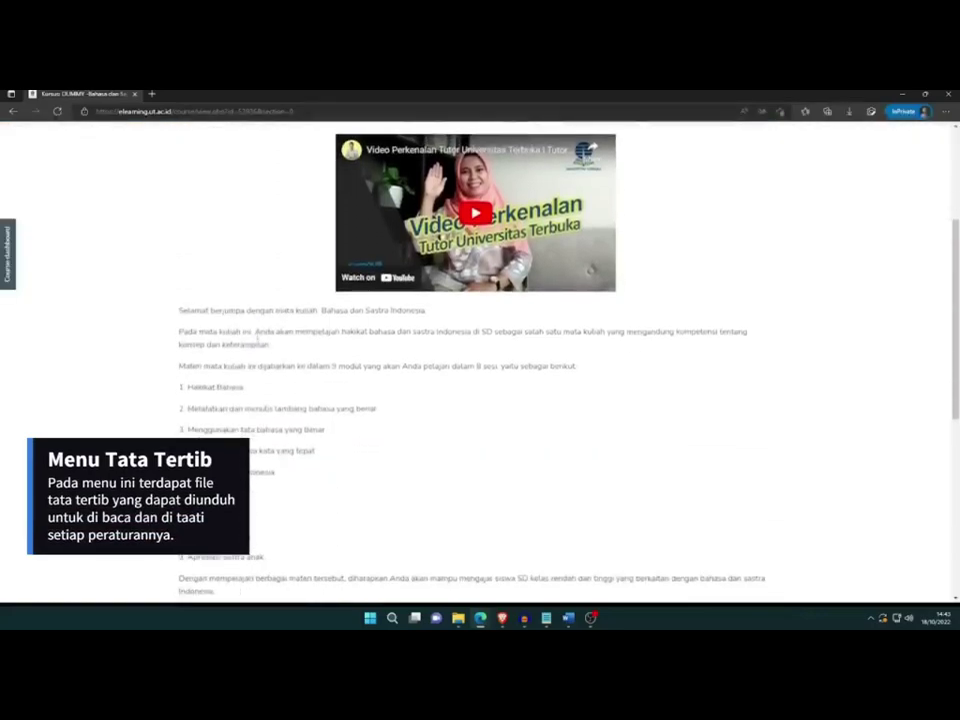
scroll(257, 338, "down", 6)
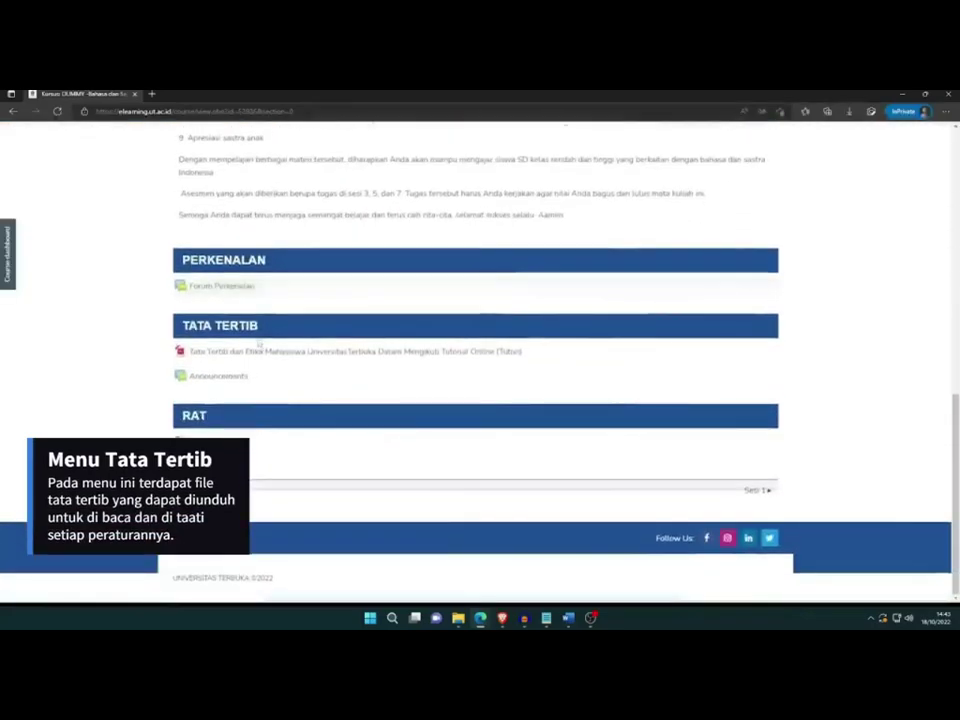
left_click(263, 357)
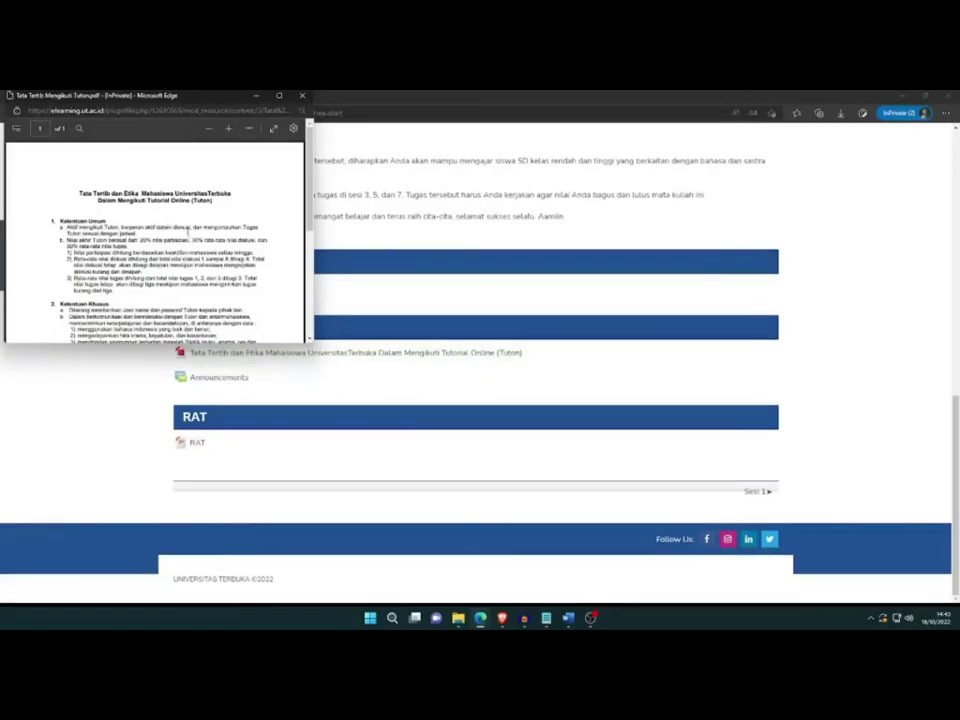
scroll(187, 229, "down", 10)
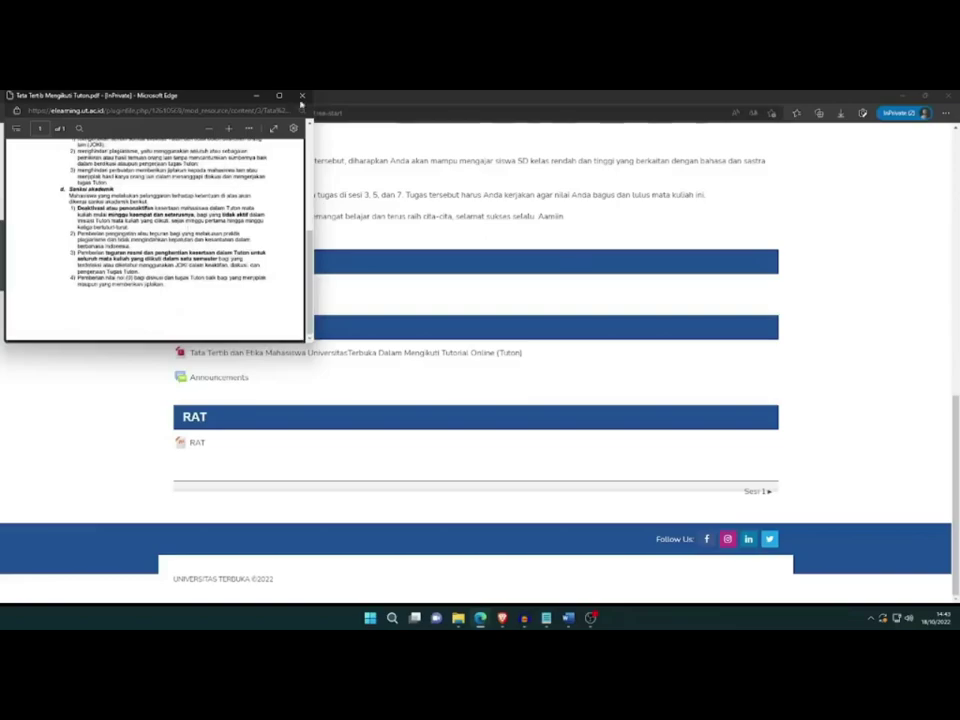
left_click(306, 96)
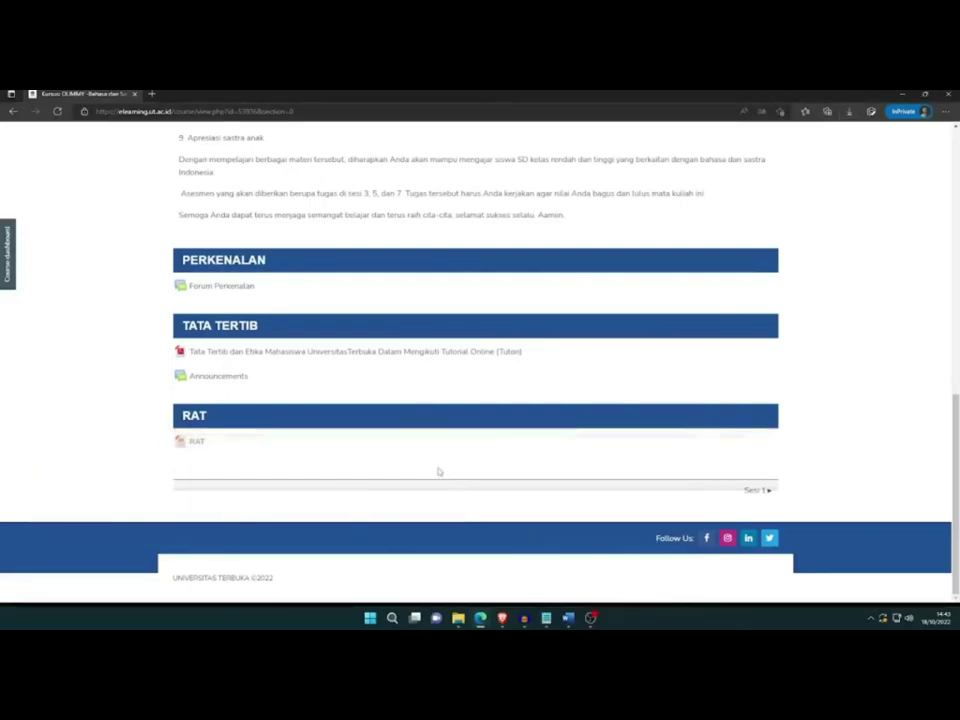
Go to the course's Sesi 7 and submit "Hadir" in Kehadiran Sesi ke-7.
scroll(438, 471, "up", 15)
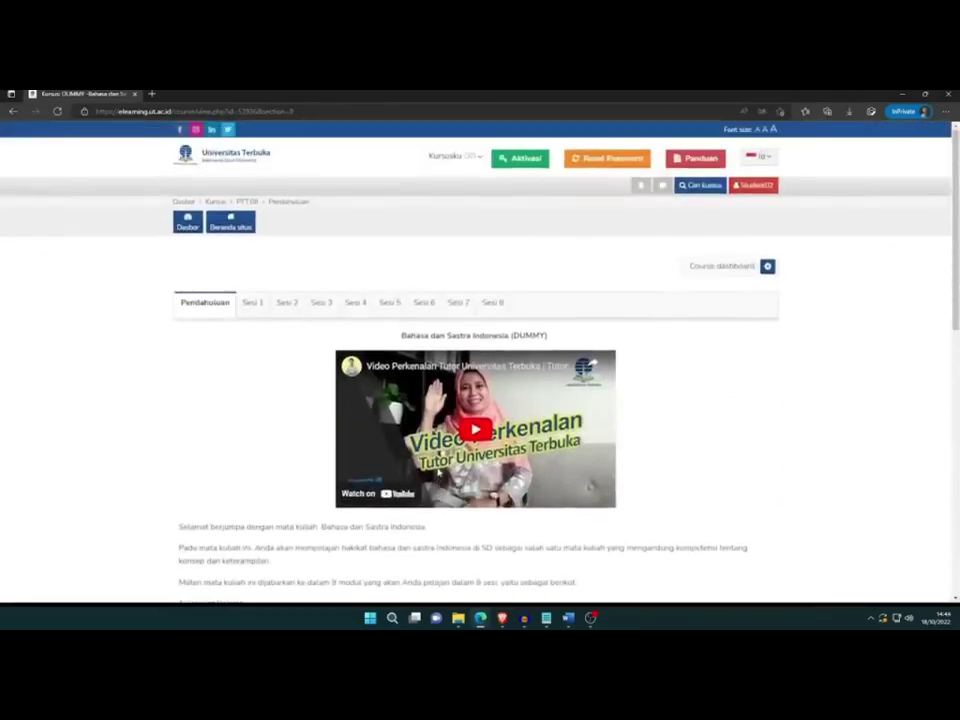
left_click(458, 304)
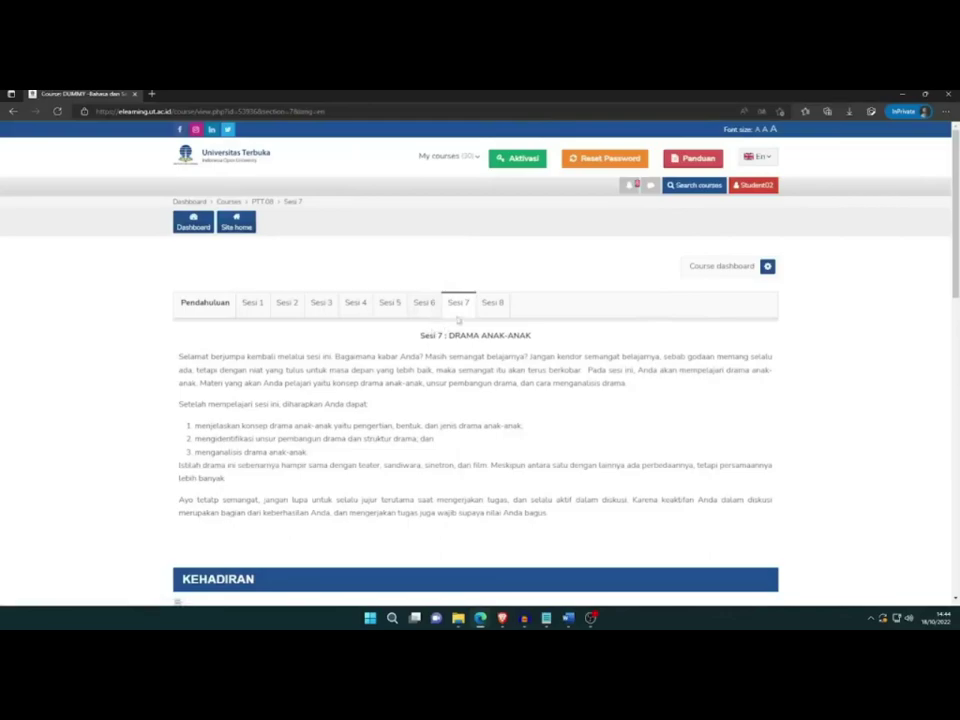
scroll(421, 340, "down", 3)
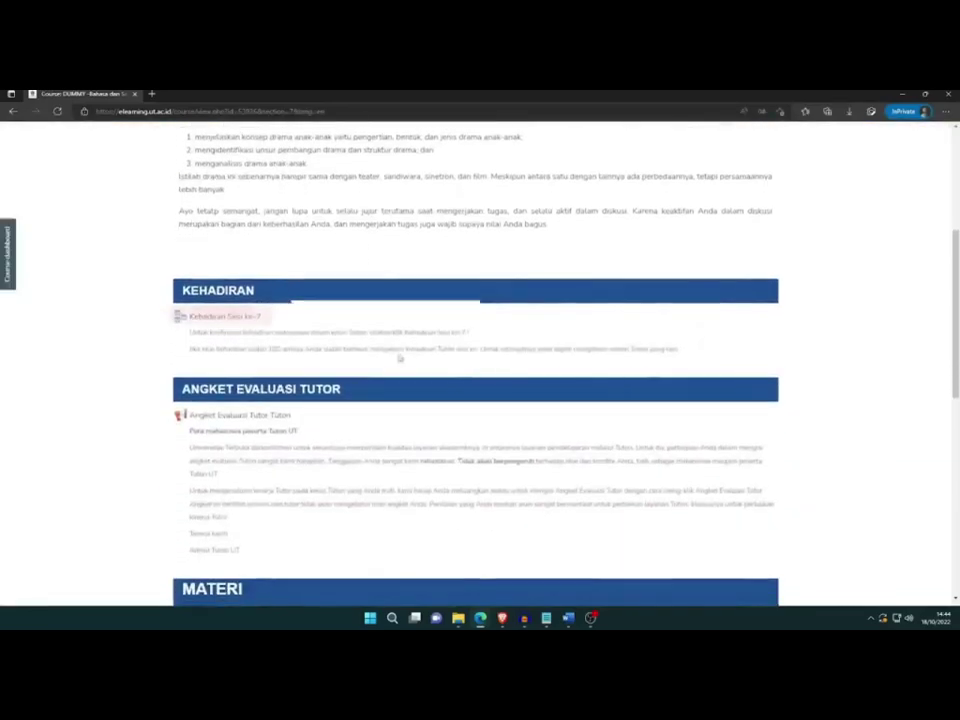
left_click(225, 320)
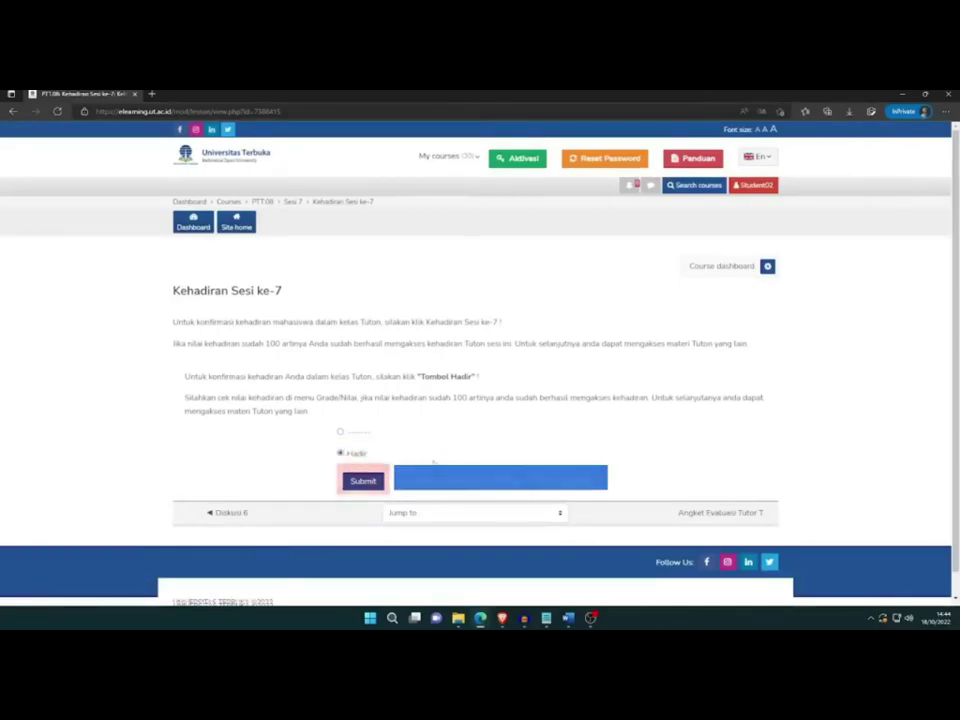
left_click(362, 481)
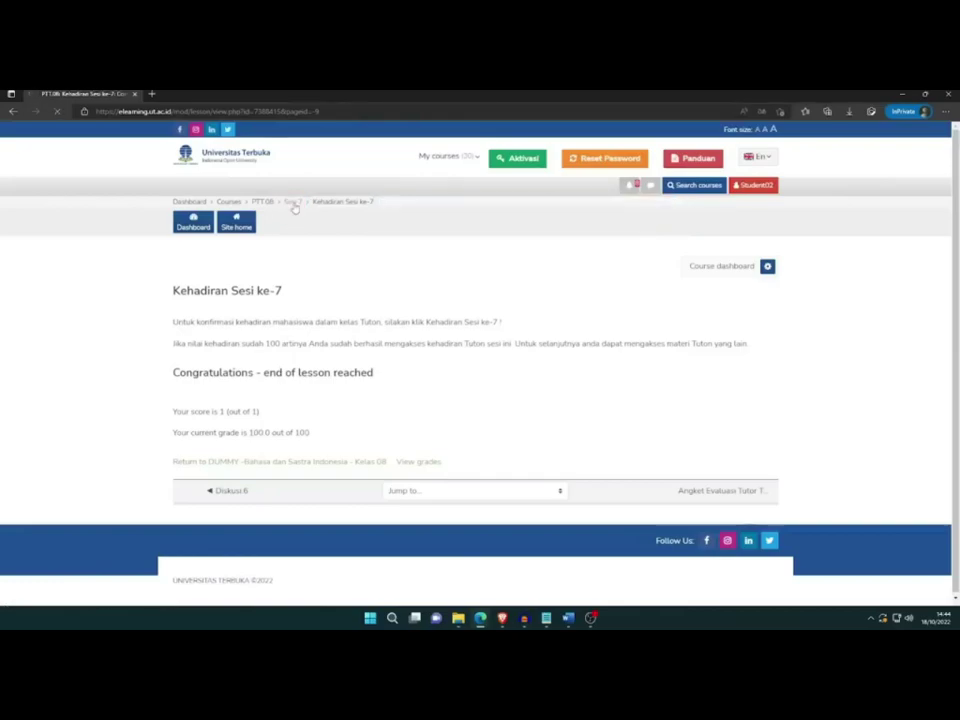
Return to Sesi 7, open Angket Evaluasi Tutor Tuton and start answering its questions.
left_click(293, 203)
scroll(268, 374, "down", 3)
scroll(268, 374, "down", 2)
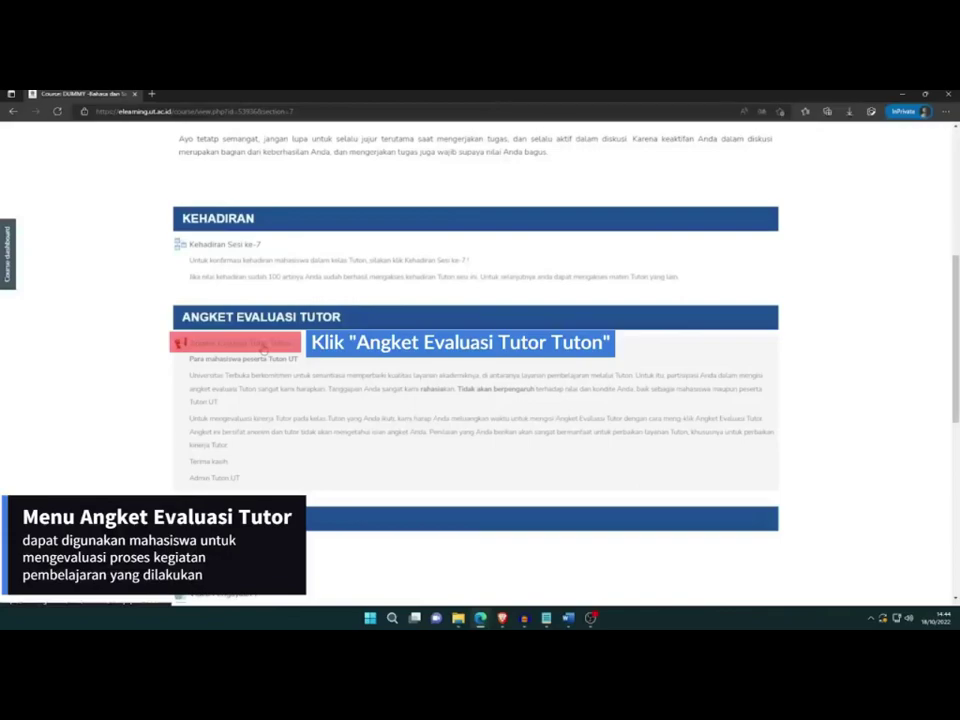
left_click(261, 344)
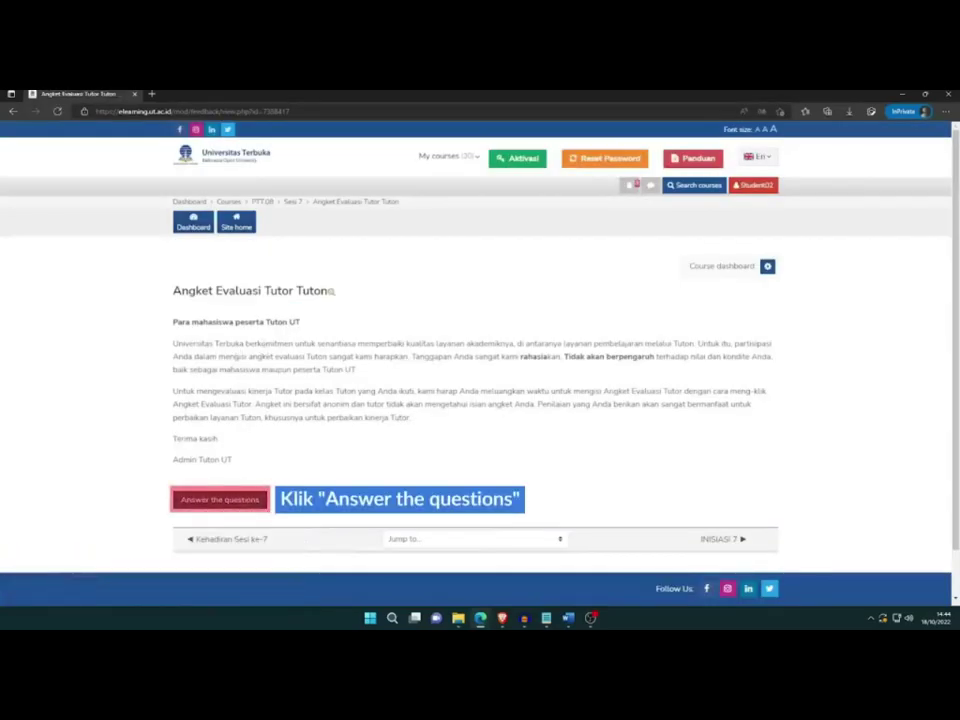
left_click(221, 505)
scroll(231, 463, "down", 1)
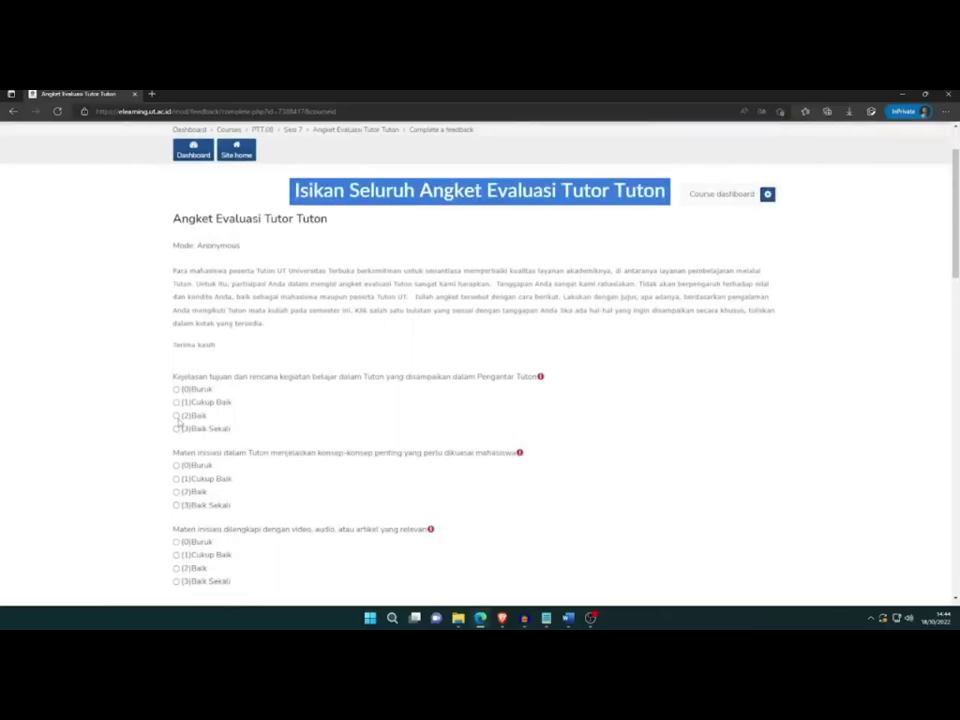
Rate the questionnaire's first six items, giving (2)Baik to the first and third and (3)Baik Sekali to the other four.
left_click(177, 416)
scroll(178, 419, "down", 2)
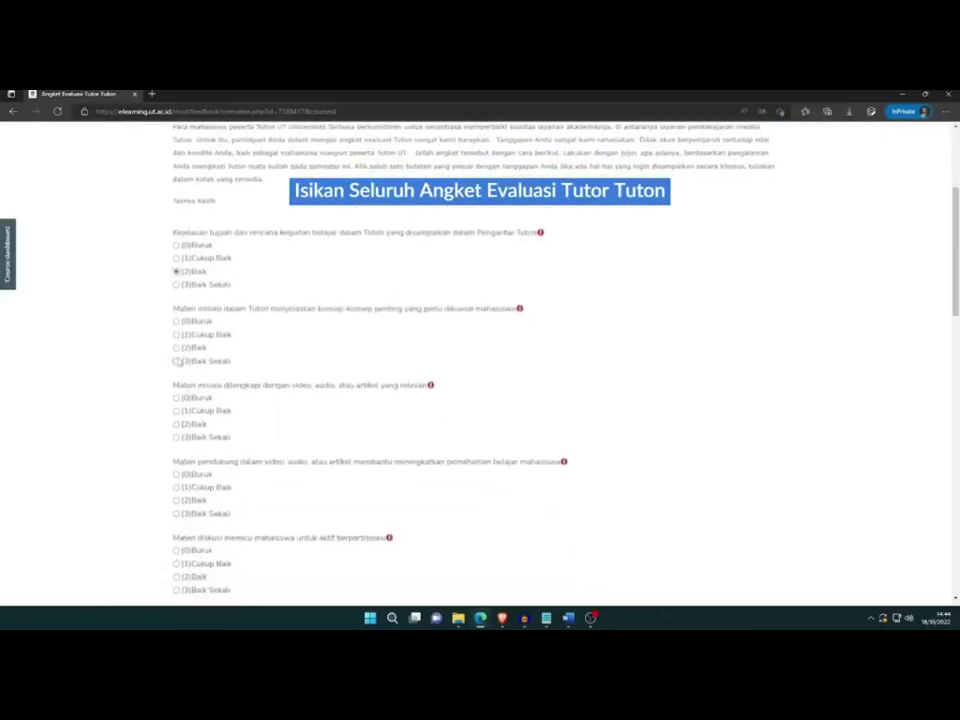
left_click(177, 361)
scroll(175, 291, "down", 2)
scroll(177, 283, "down", 1)
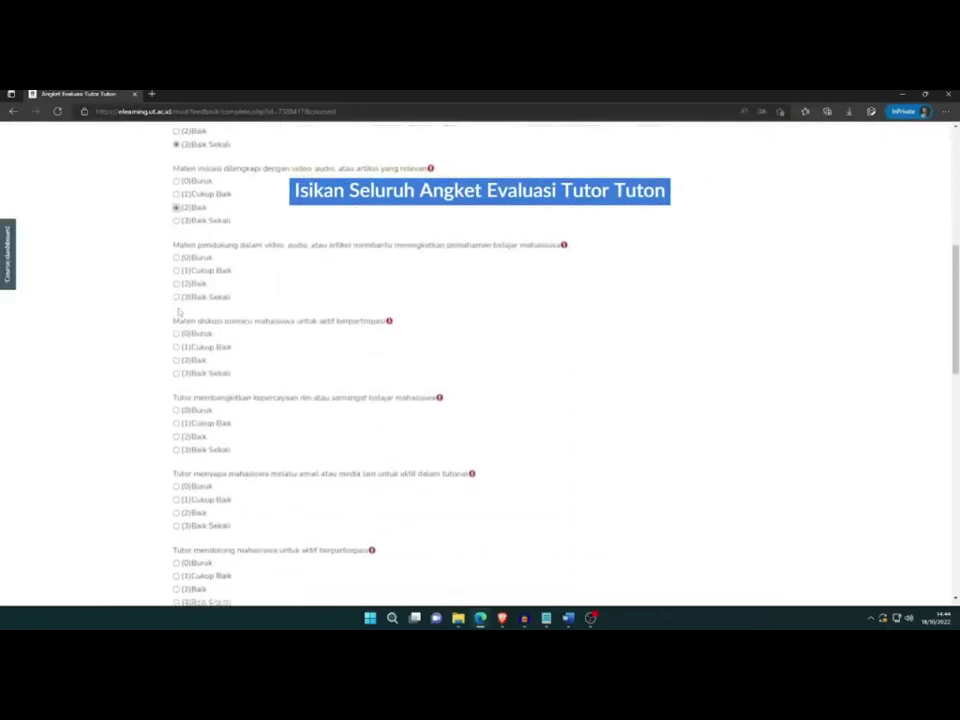
left_click(177, 297)
scroll(178, 295, "down", 2)
left_click(176, 229)
scroll(177, 308, "down", 2)
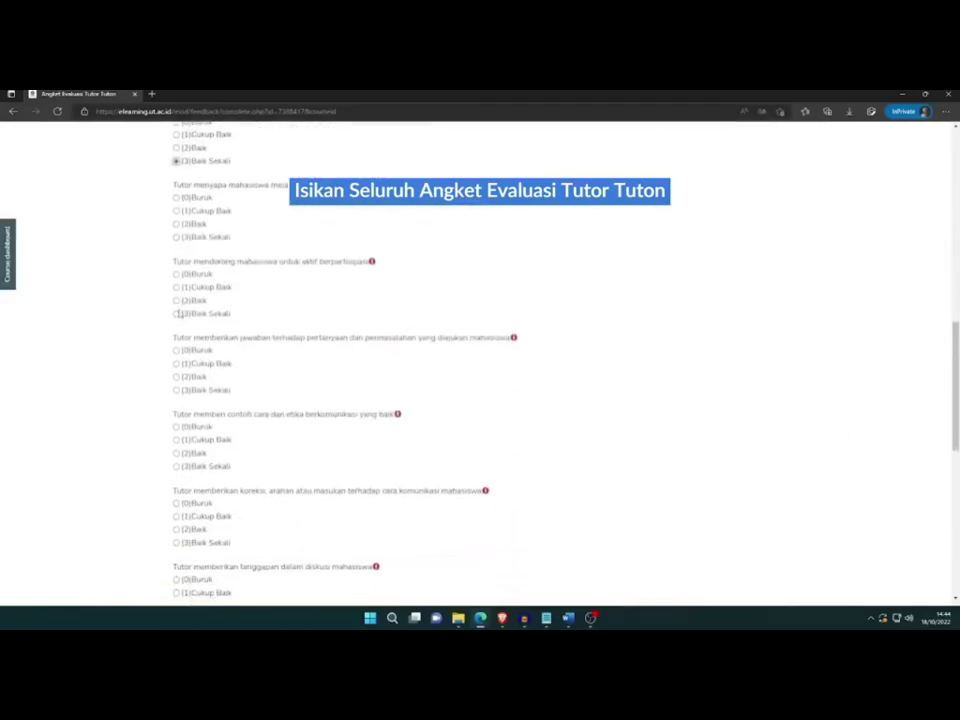
Rate the remaining questionnaire items, giving (2)Baik to the next three and (3)Baik Sekali from the communication-ethics example item onward.
left_click(177, 224)
left_click(177, 376)
scroll(177, 370, "down", 2)
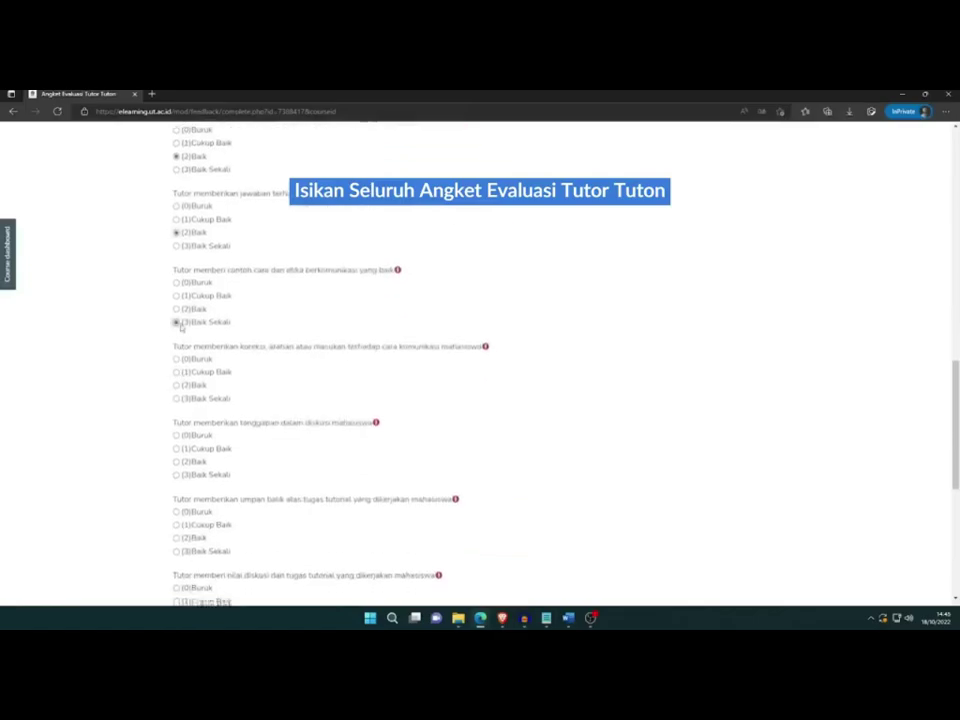
left_click(177, 399)
scroll(180, 370, "down", 2)
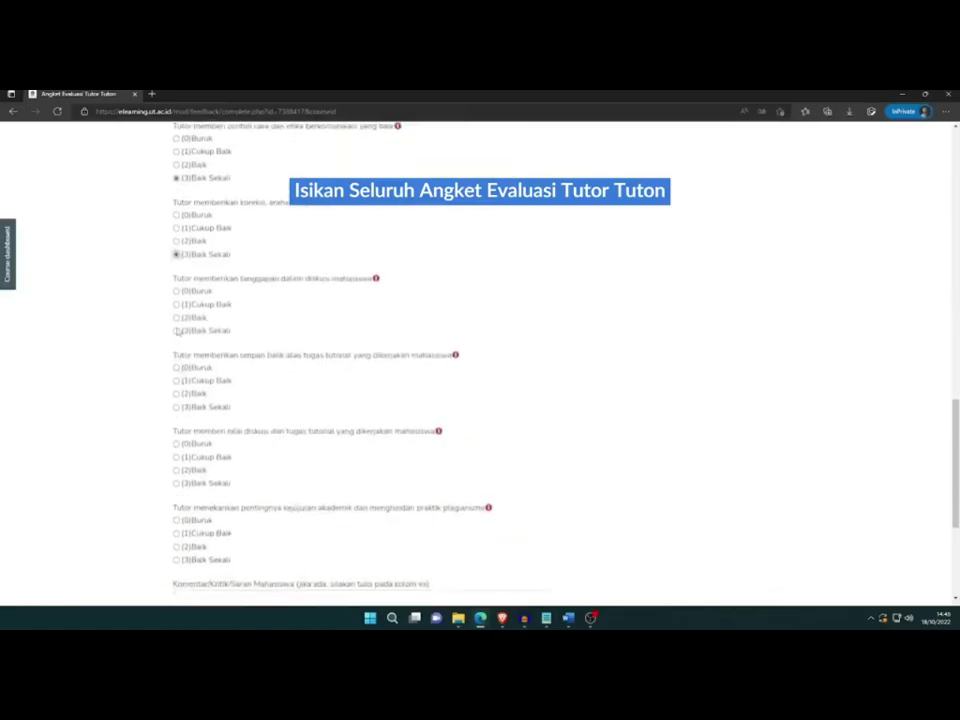
left_click(177, 406)
scroll(178, 400, "down", 3)
left_click(177, 266)
left_click(177, 343)
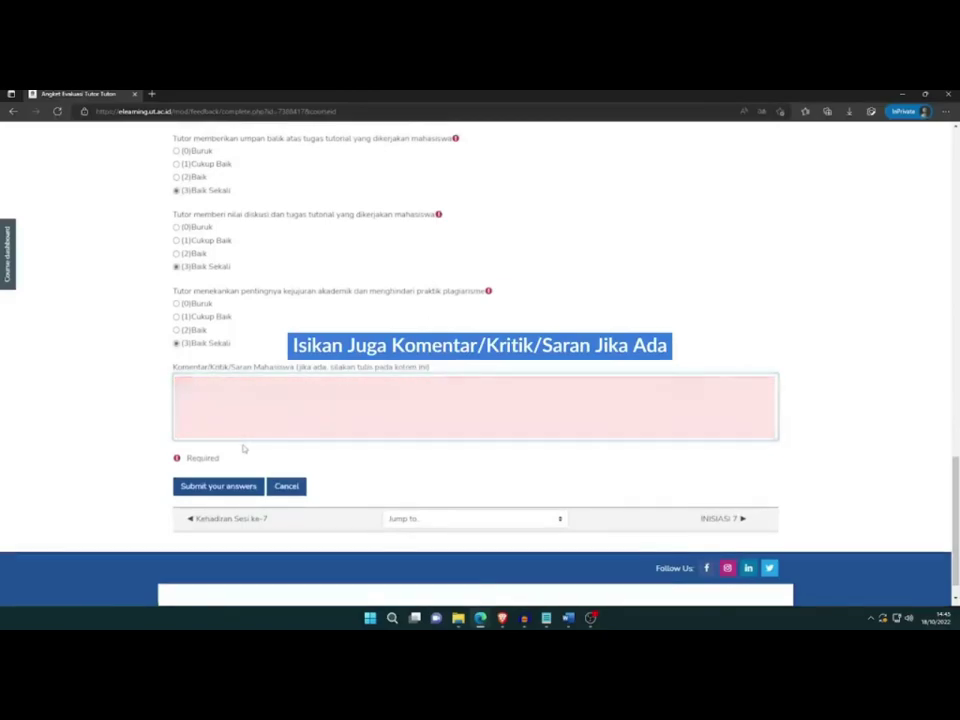
Write a positive comment about the tutor's teaching under Komentar/Kritik/Saran Mahasiswa.
type("tutor sangat baik dalam mengajar")
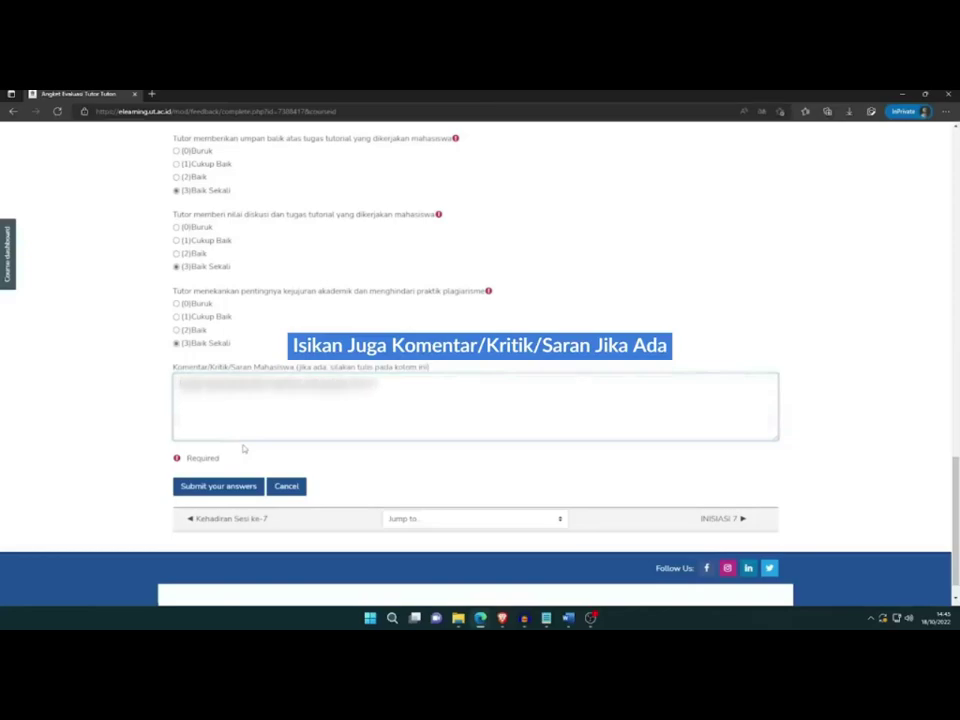
type(" dan memberikan materi")
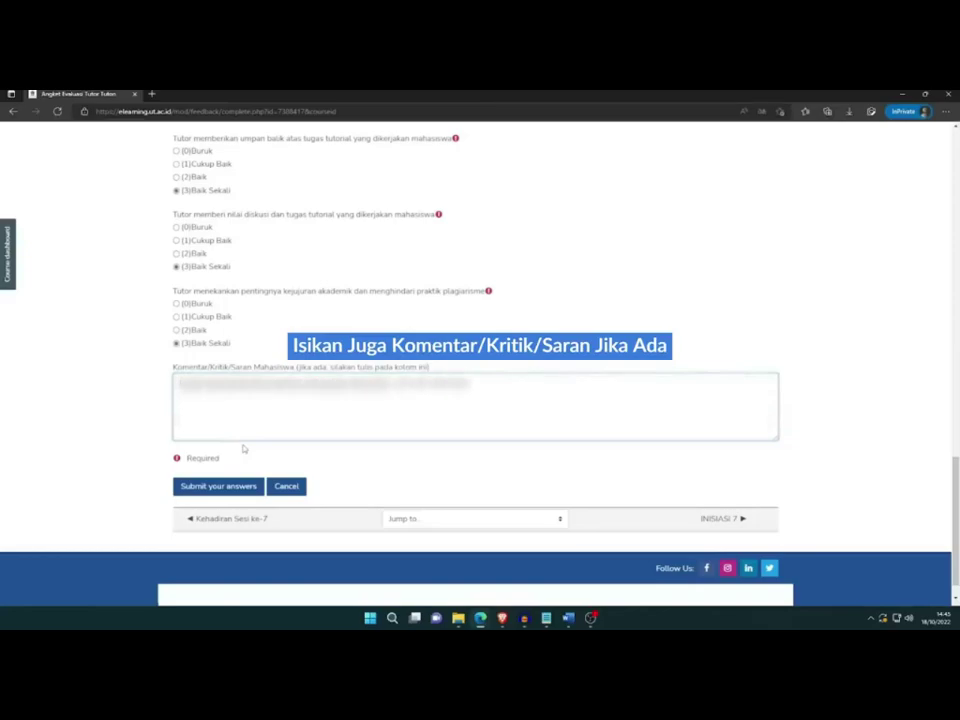
type(" dengan")
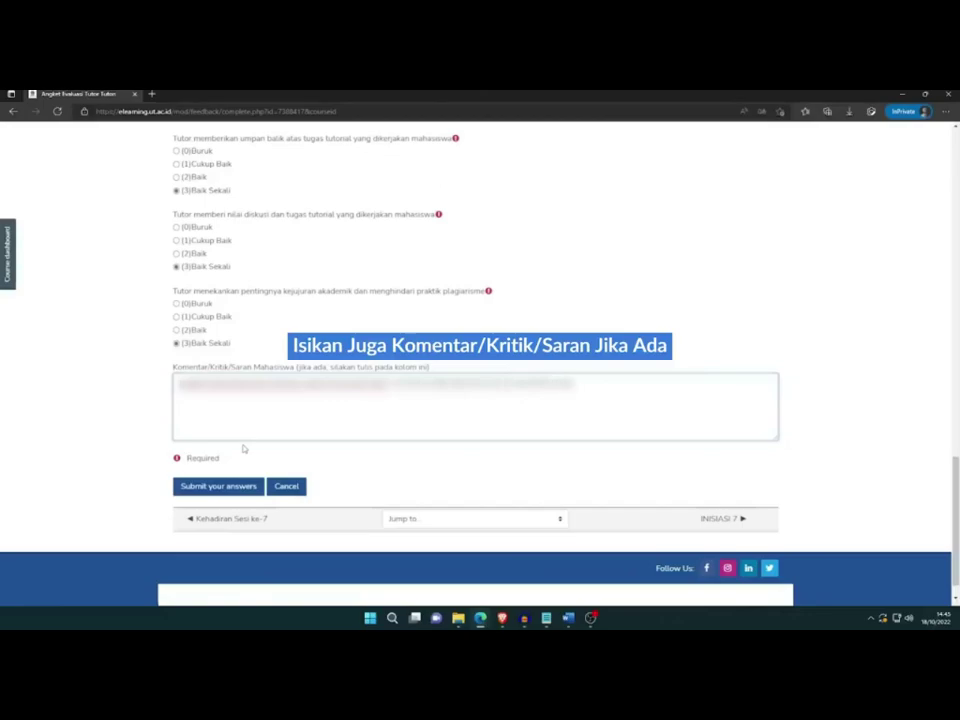
type(" baik dan mudah dipahami")
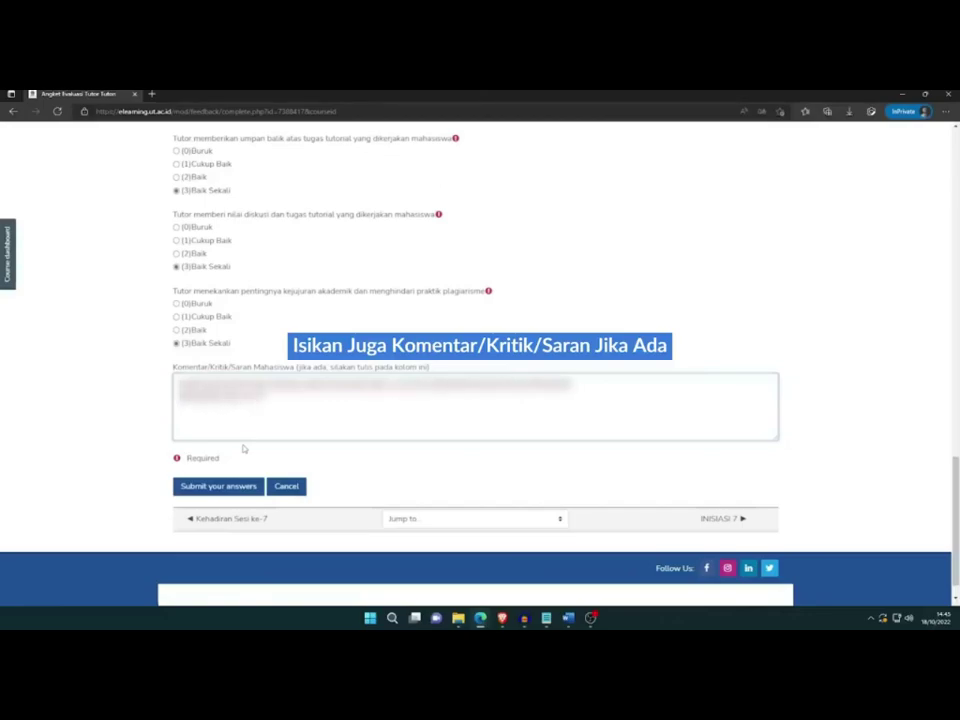
type(" sehingga")
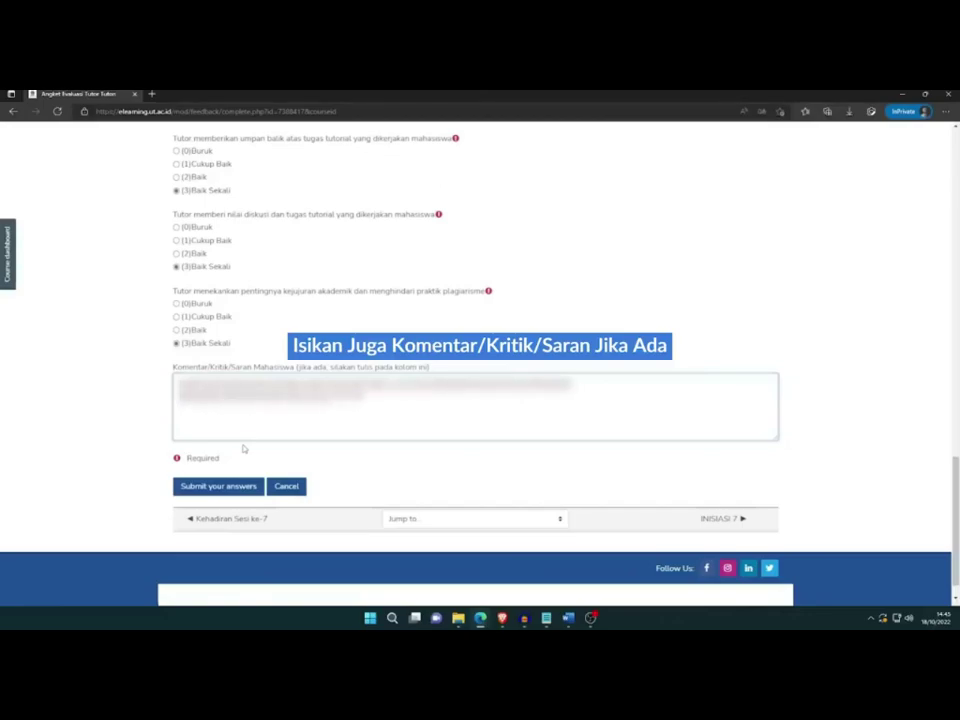
type(" saya dapat memahaminya")
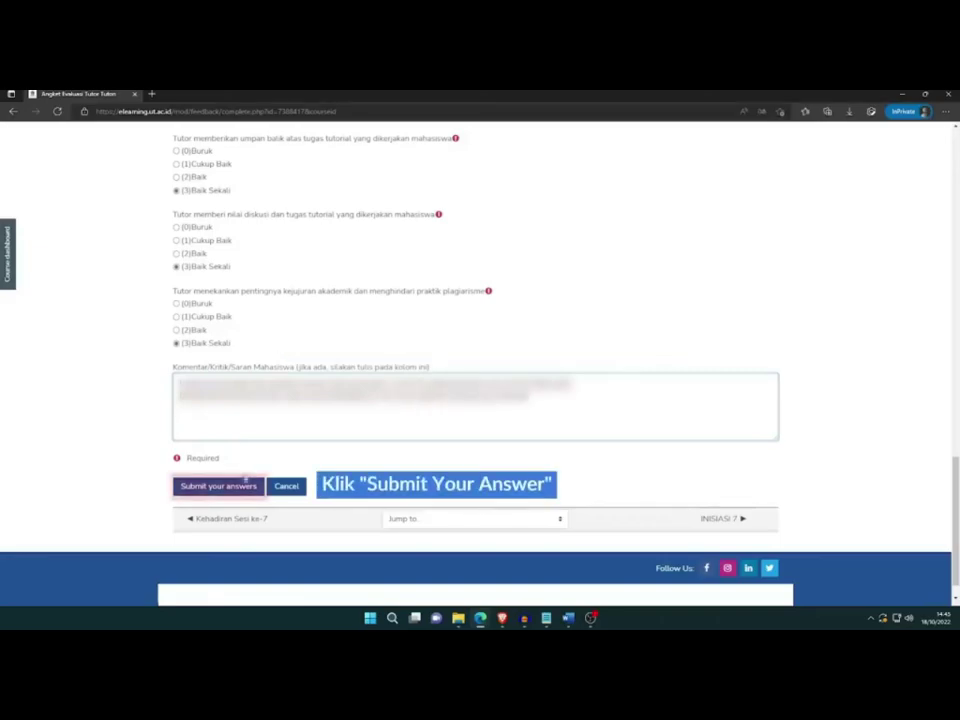
Submit the completed tutor evaluation questionnaire and continue back to the Sesi 7 page.
left_click(244, 486)
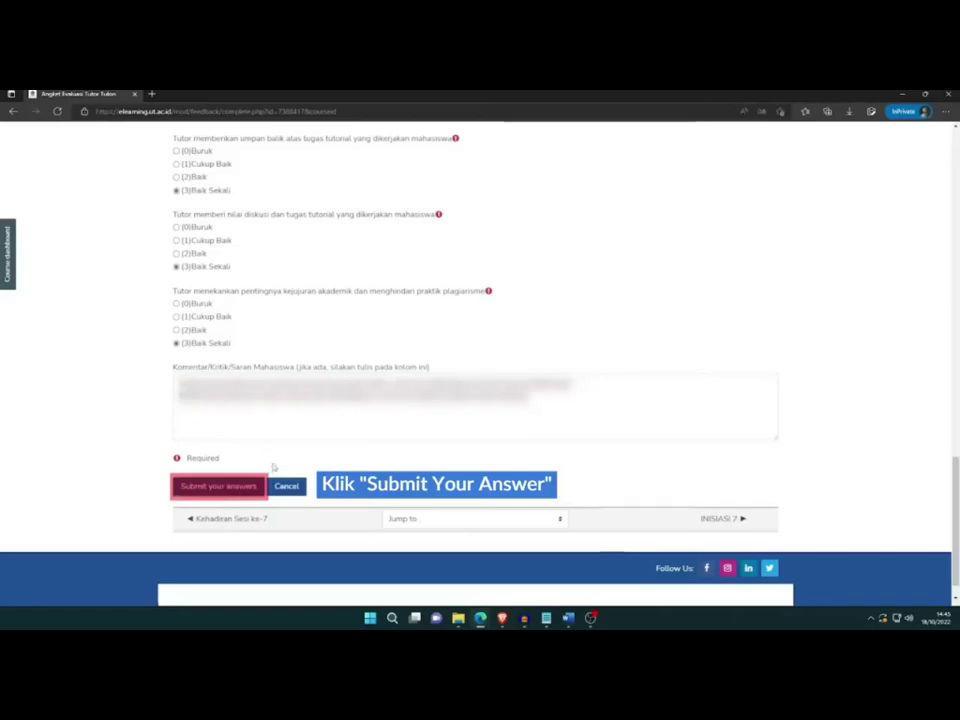
left_click(232, 487)
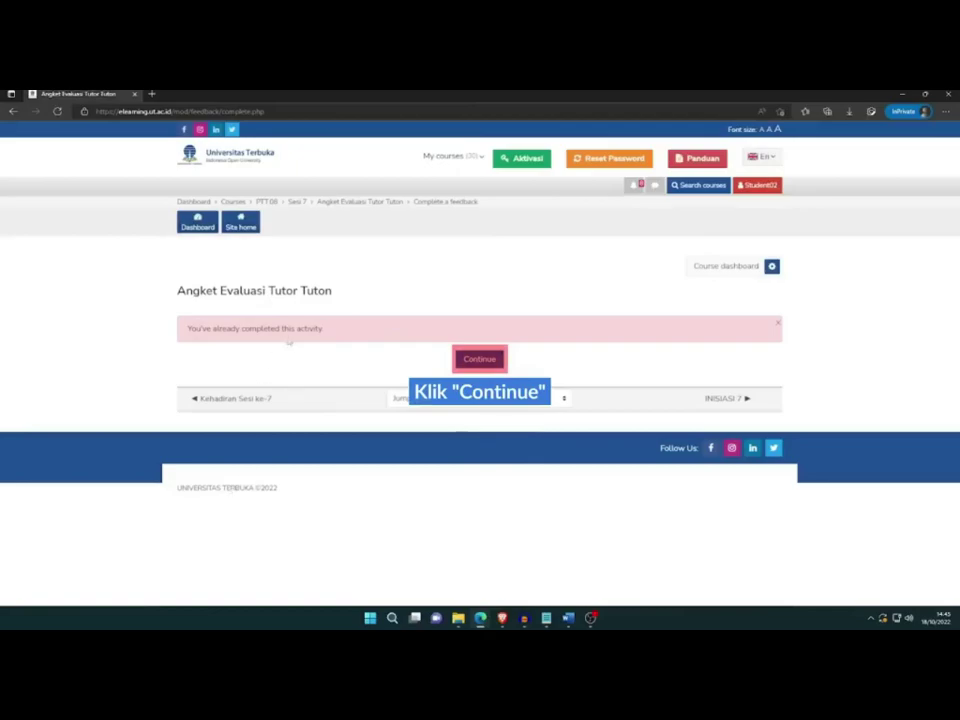
left_click(471, 364)
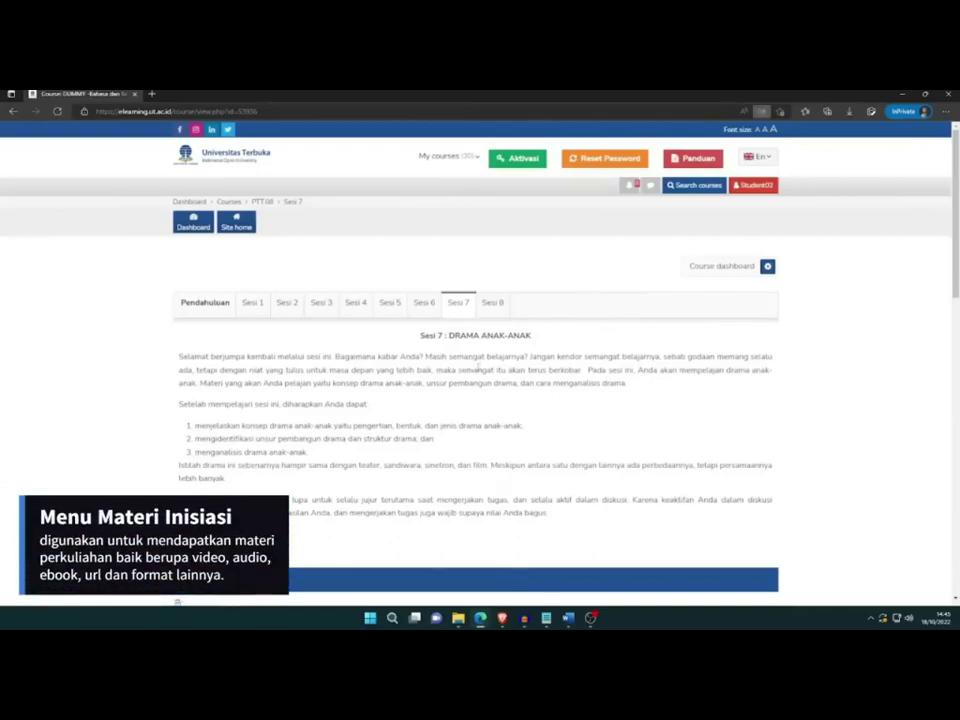
Open the INISIASI 7 PDF from the Materi section, read through its slides and return to the Sesi 7 materials.
scroll(398, 381, "down", 10)
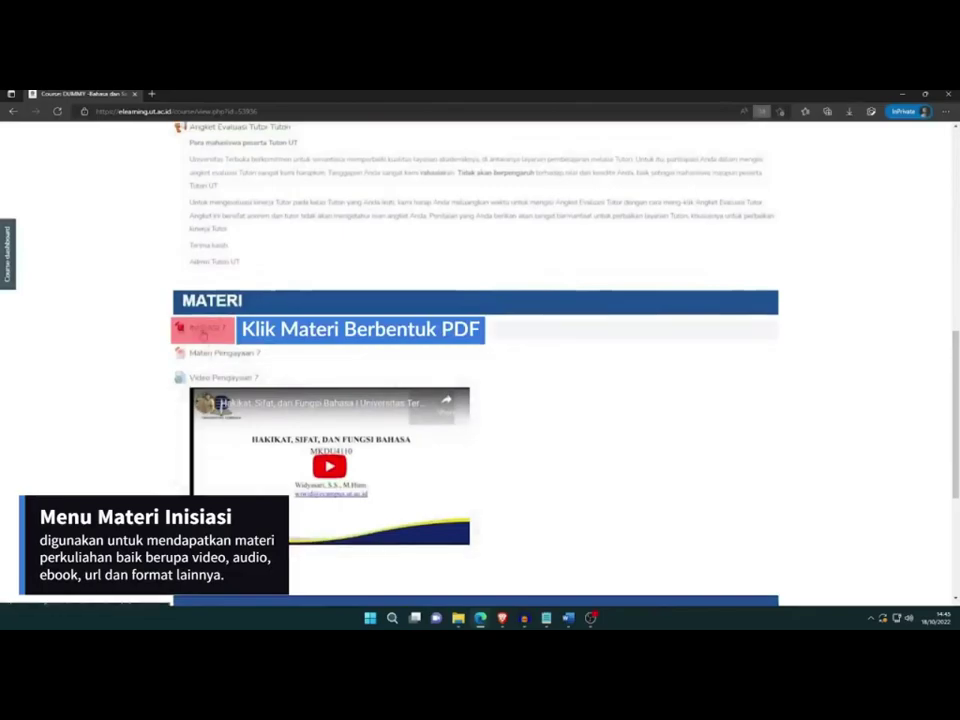
left_click(202, 333)
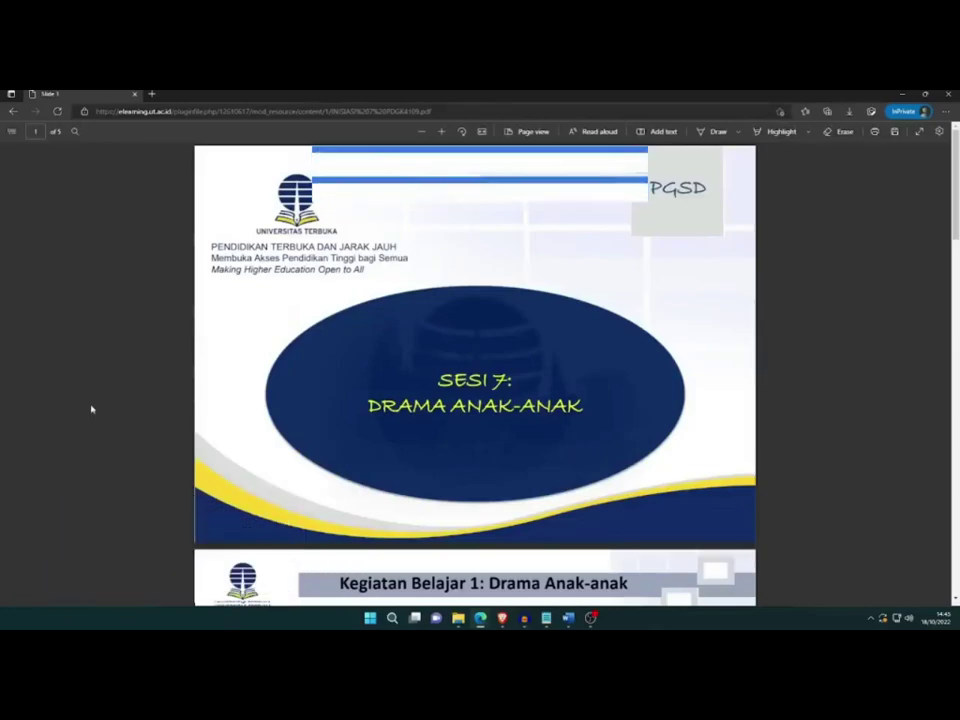
scroll(201, 388, "down", 5)
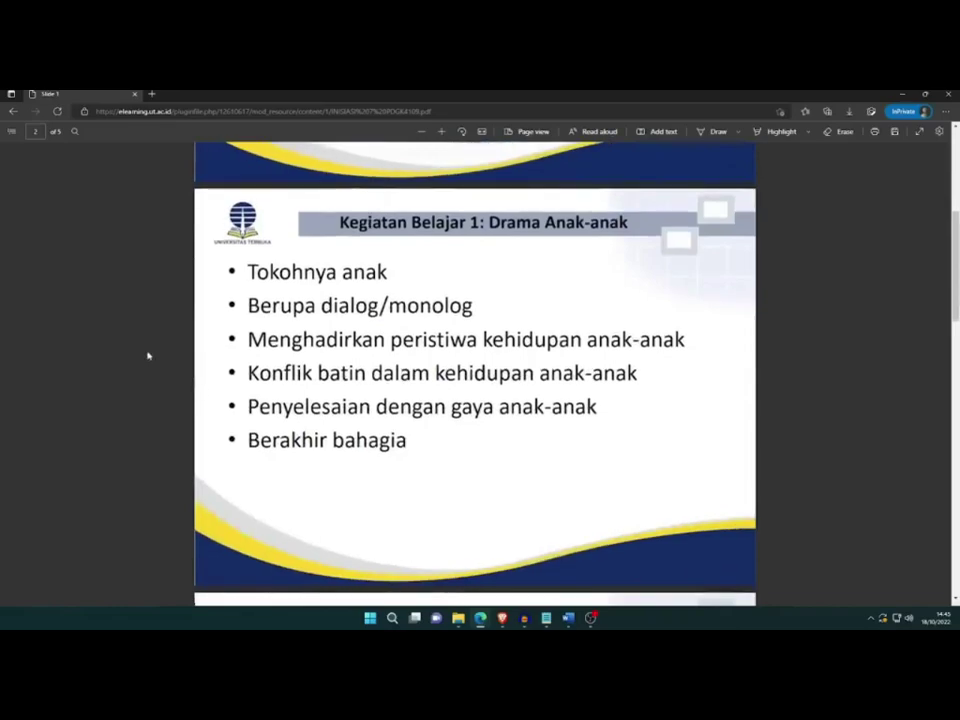
scroll(148, 357, "down", 3)
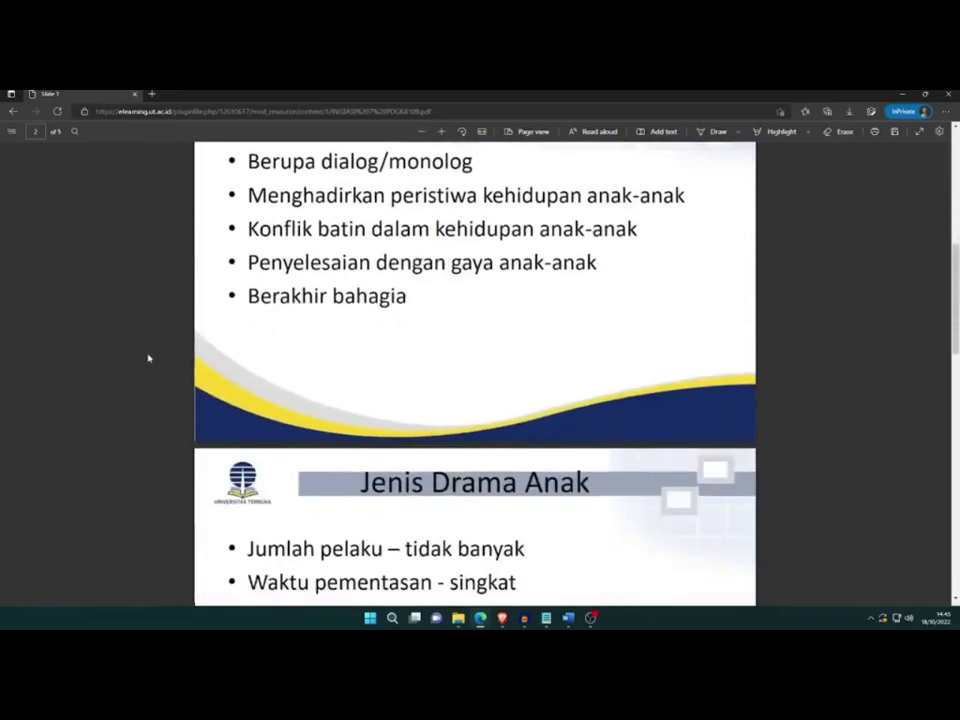
scroll(148, 357, "down", 6)
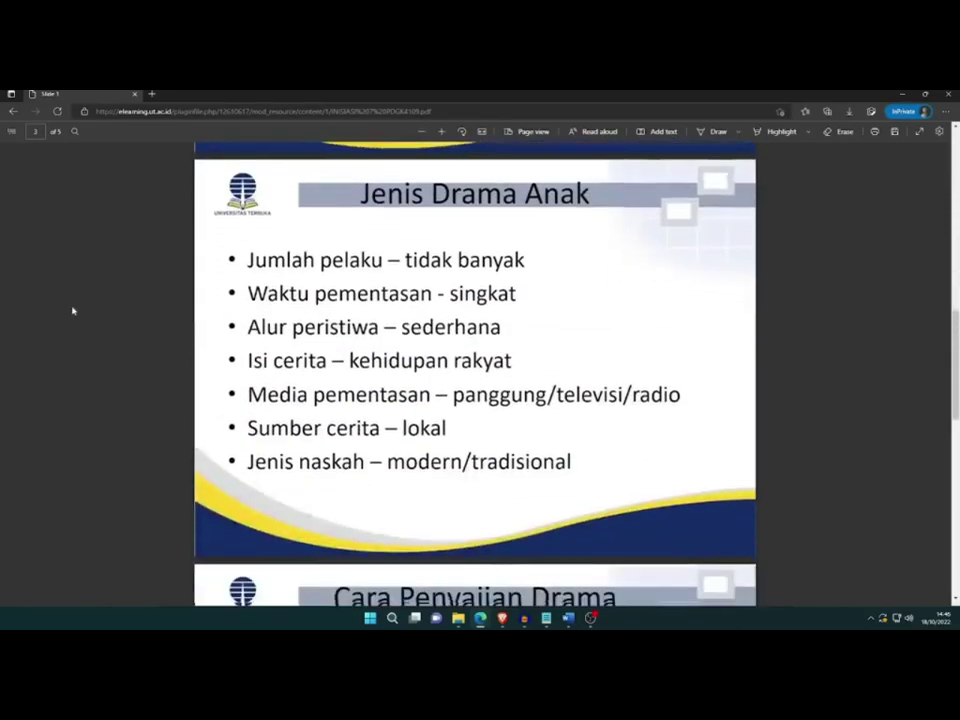
left_click(15, 112)
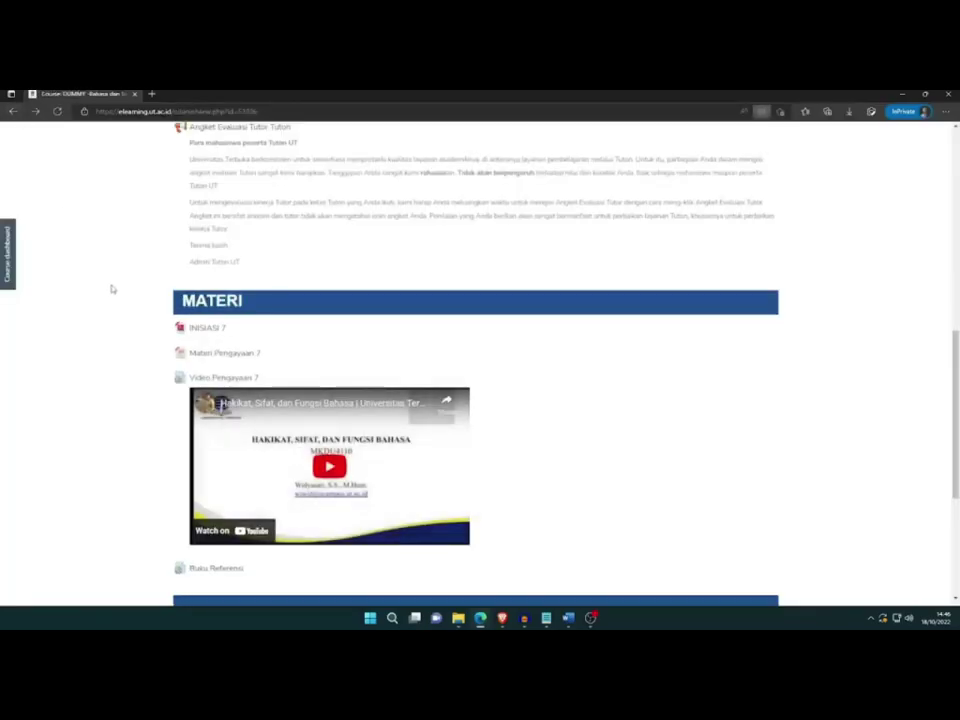
scroll(111, 288, "down", 3)
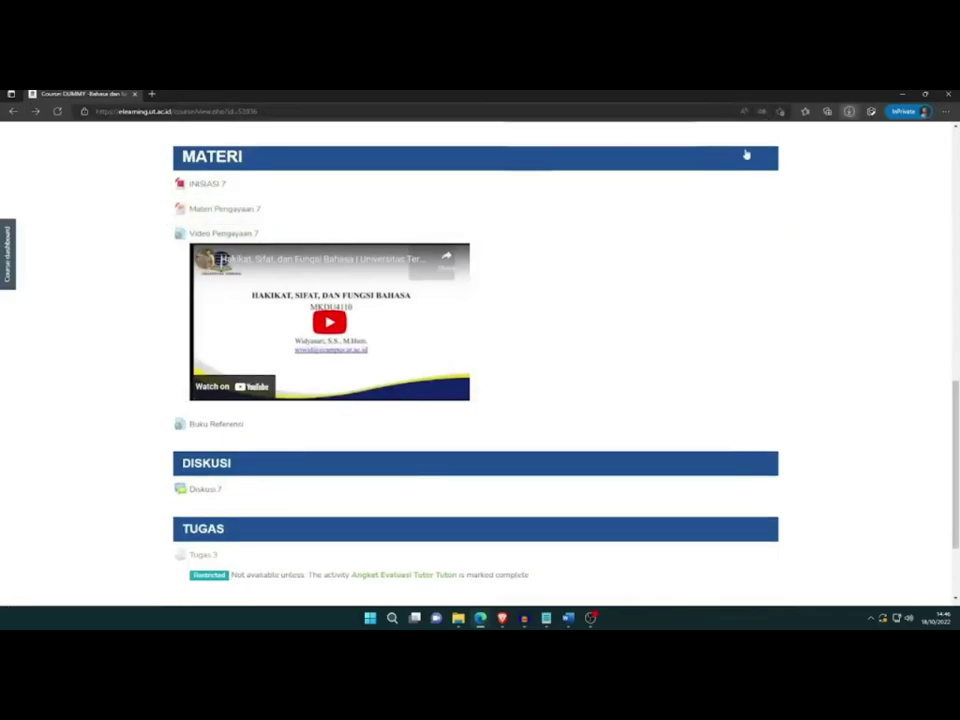
Play the embedded Video Pengayaan 7 in the Materi section and pause it after watching the opening.
left_click(329, 323)
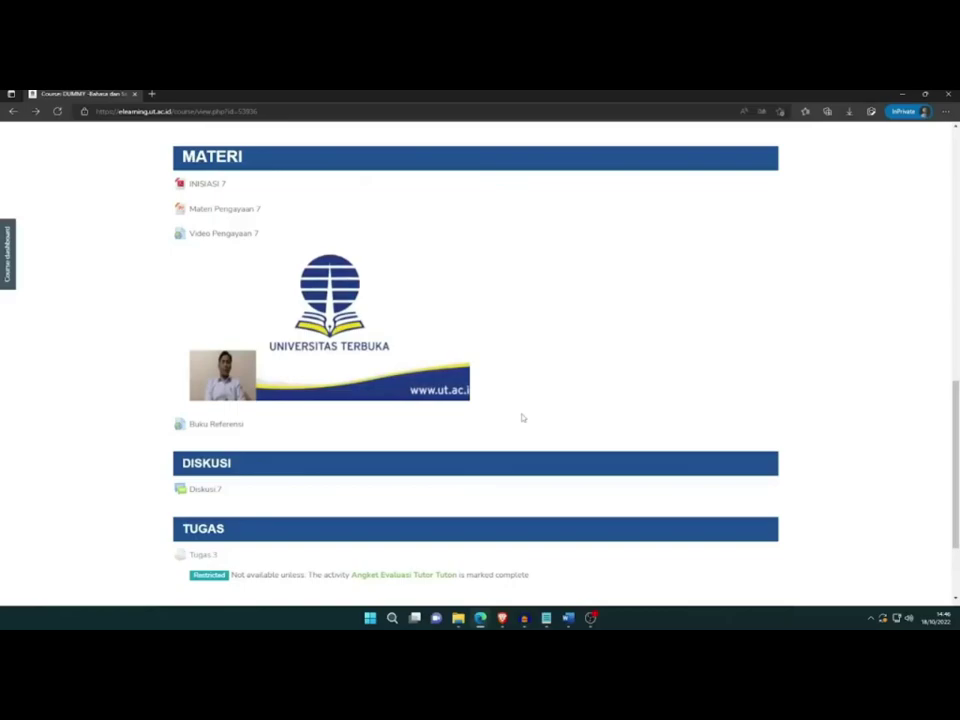
mouse_move(212, 392)
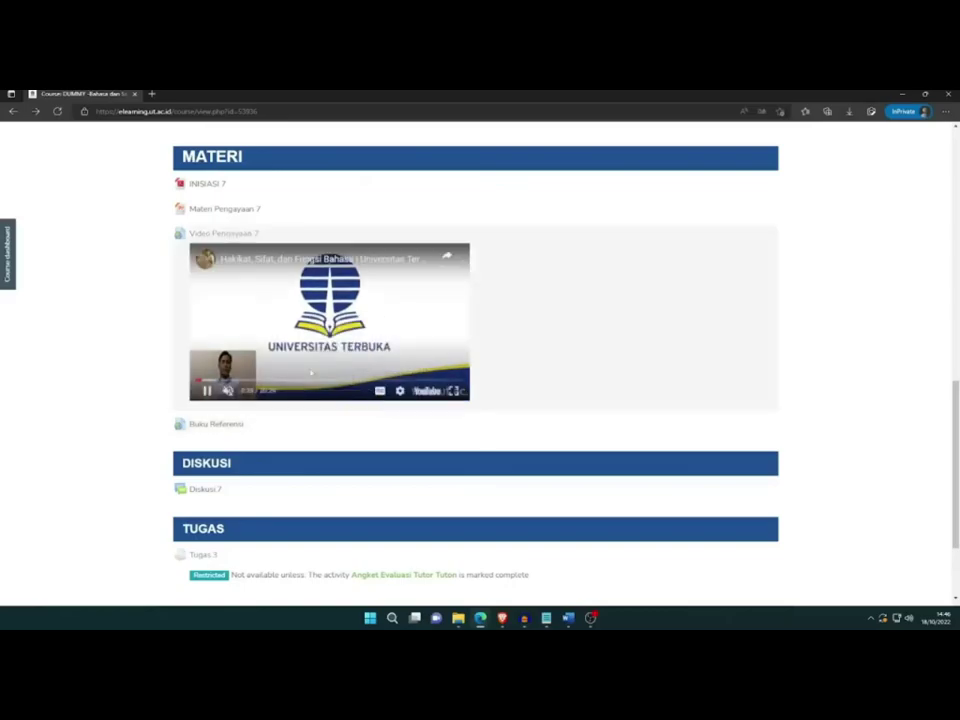
left_click(207, 392)
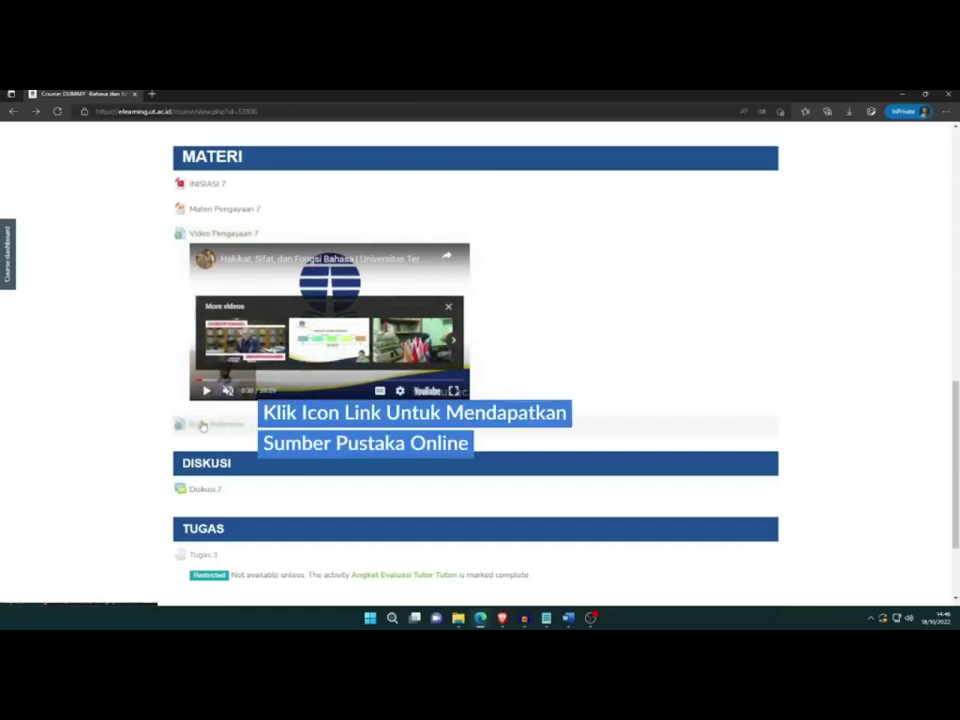
Open the Buku Referensi resource link and read through the Modul 1 preview of Teori Belajar Bahasa in the digital library.
left_click(200, 425)
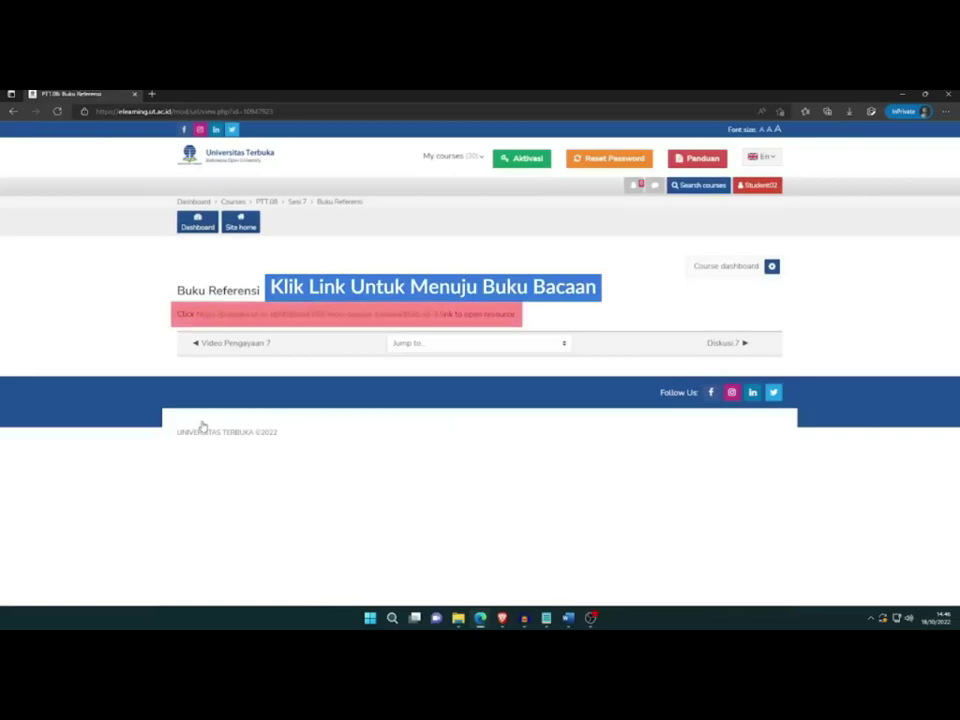
left_click(260, 318)
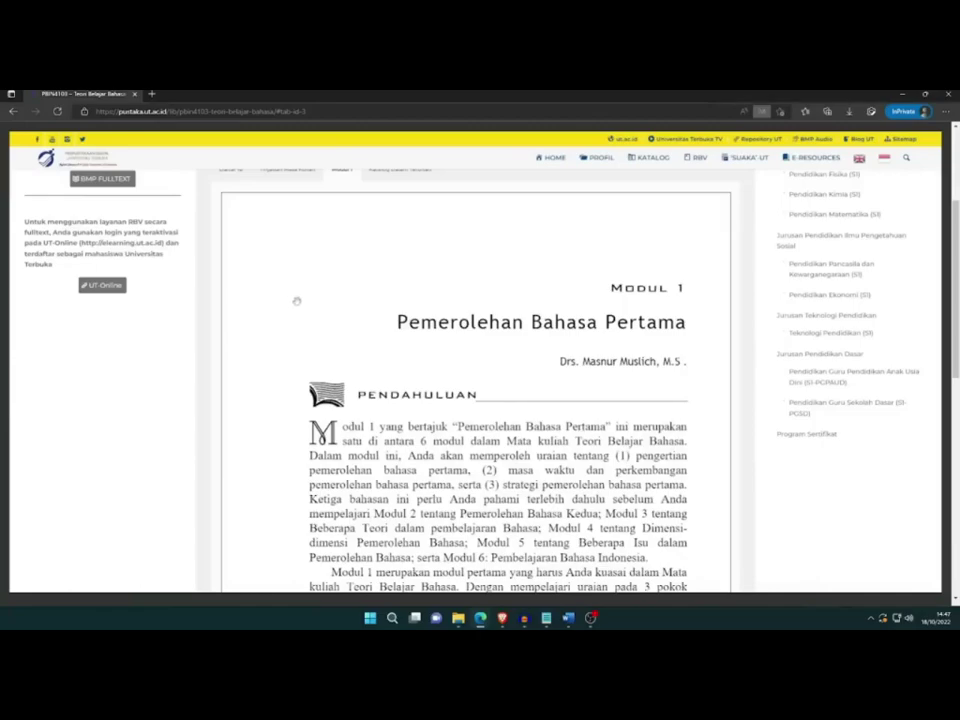
scroll(408, 313, "down", 1)
scroll(408, 313, "down", 1)
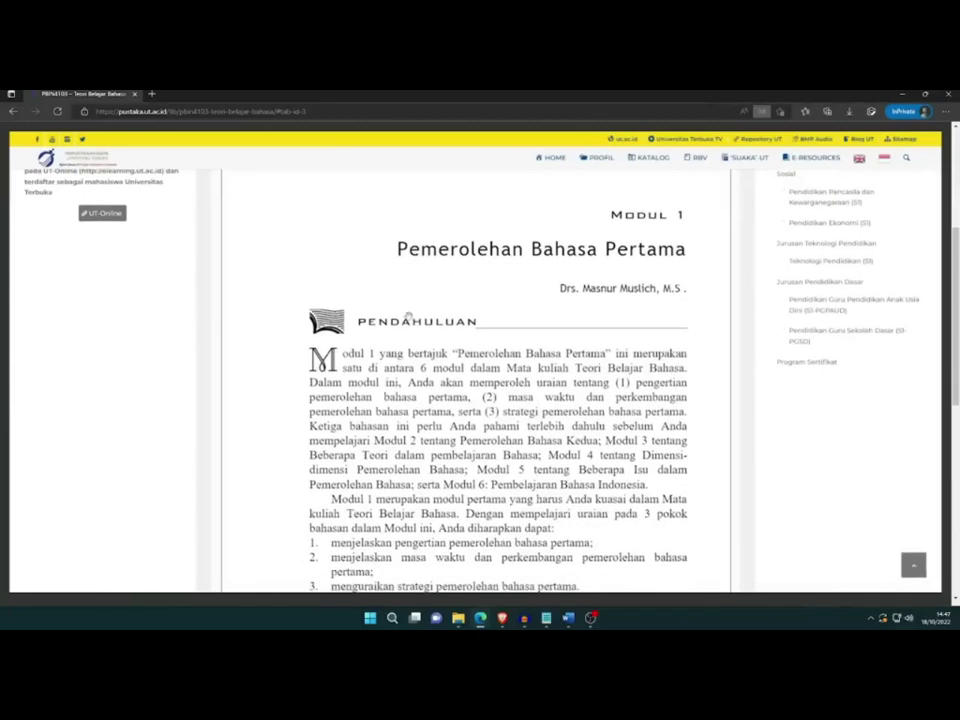
scroll(541, 298, "down", 5)
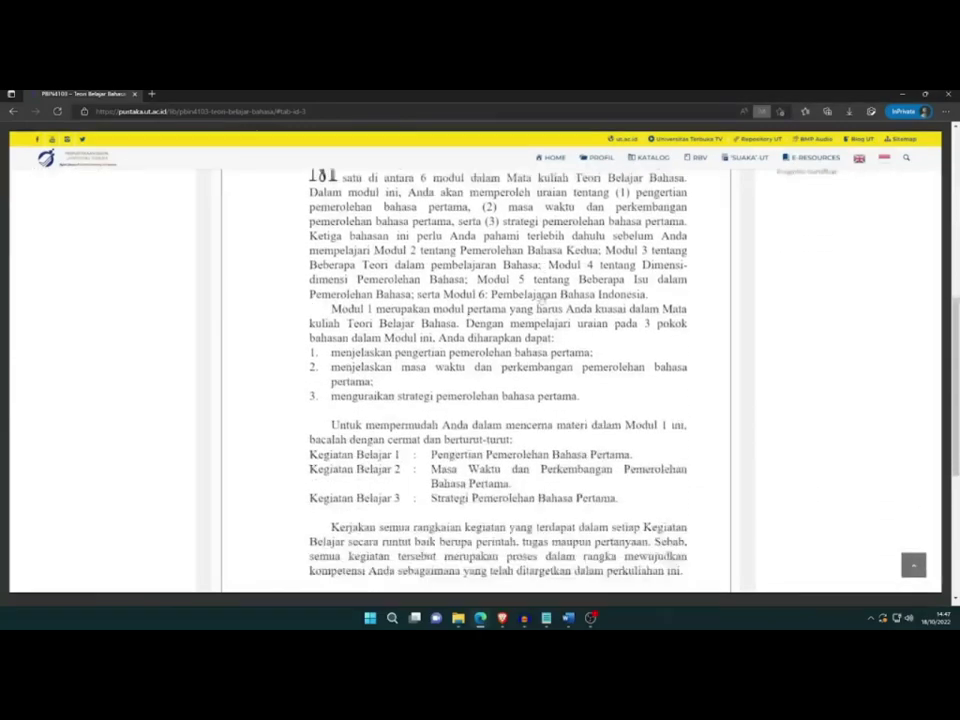
scroll(467, 330, "up", 2)
scroll(467, 330, "up", 5)
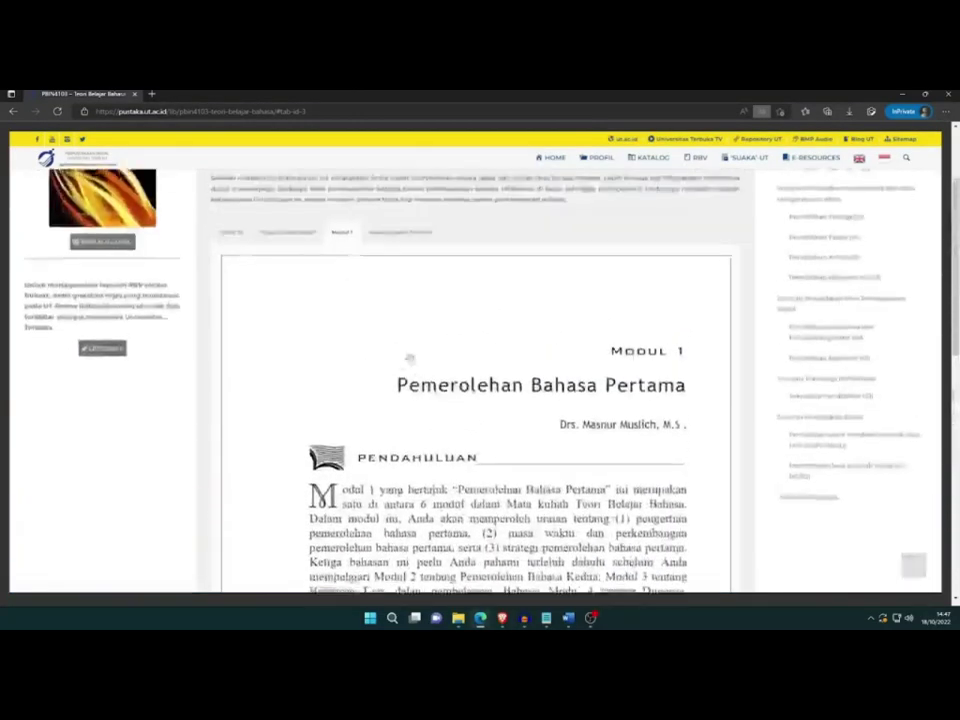
scroll(388, 379, "down", 3)
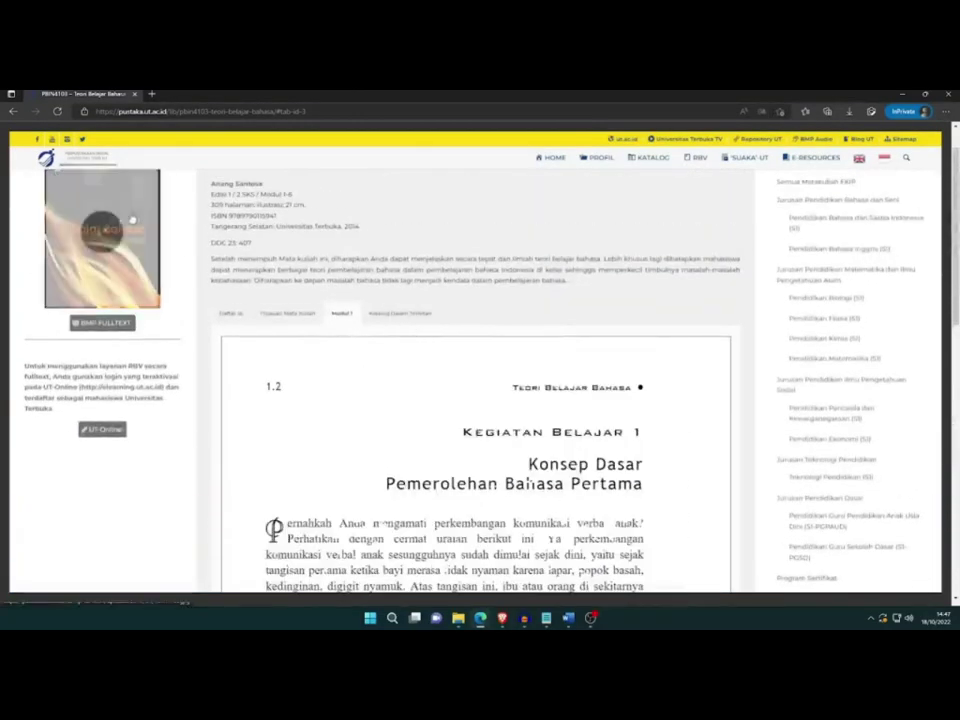
scroll(289, 250, "up", 1)
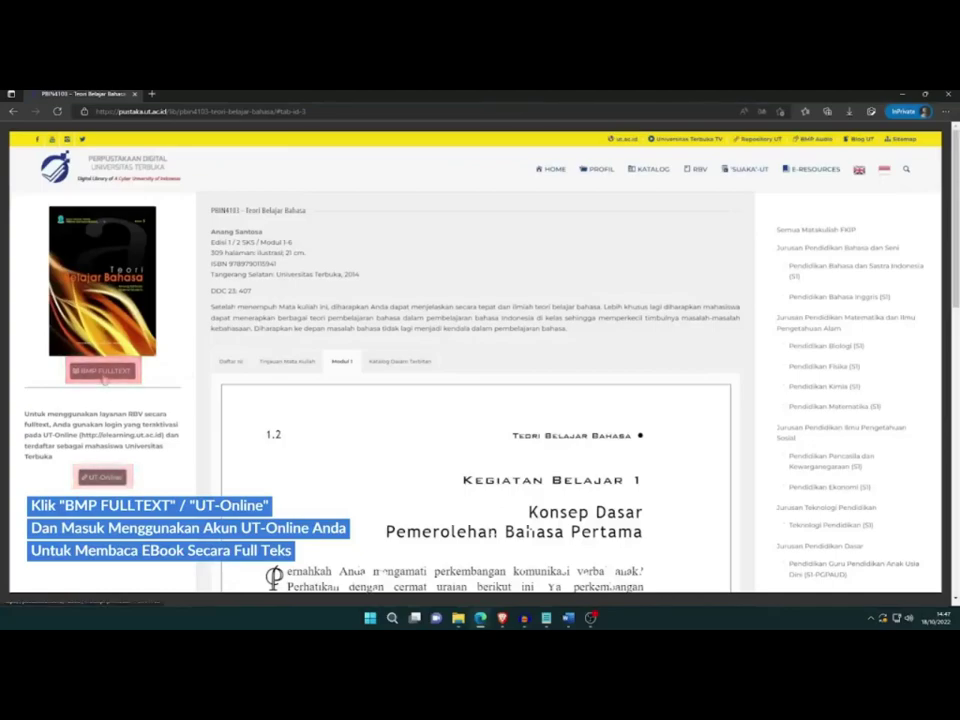
View the BMP Fulltext login page for the e-book, return to the Sesi 7 materials and close the Ruang Baca Virtual page.
left_click(103, 374)
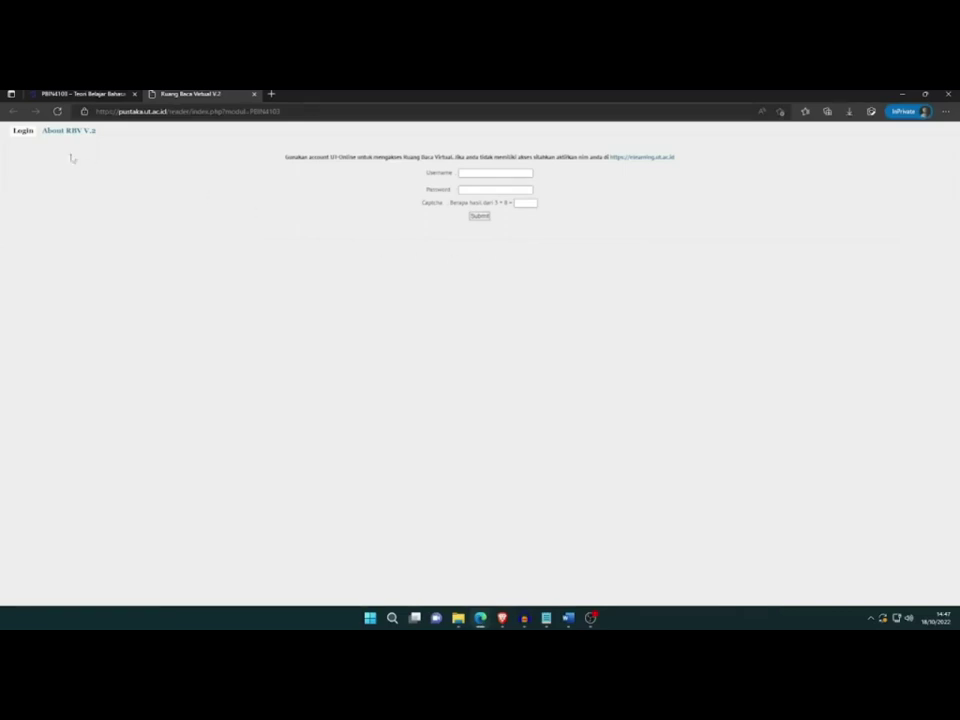
left_click(85, 95)
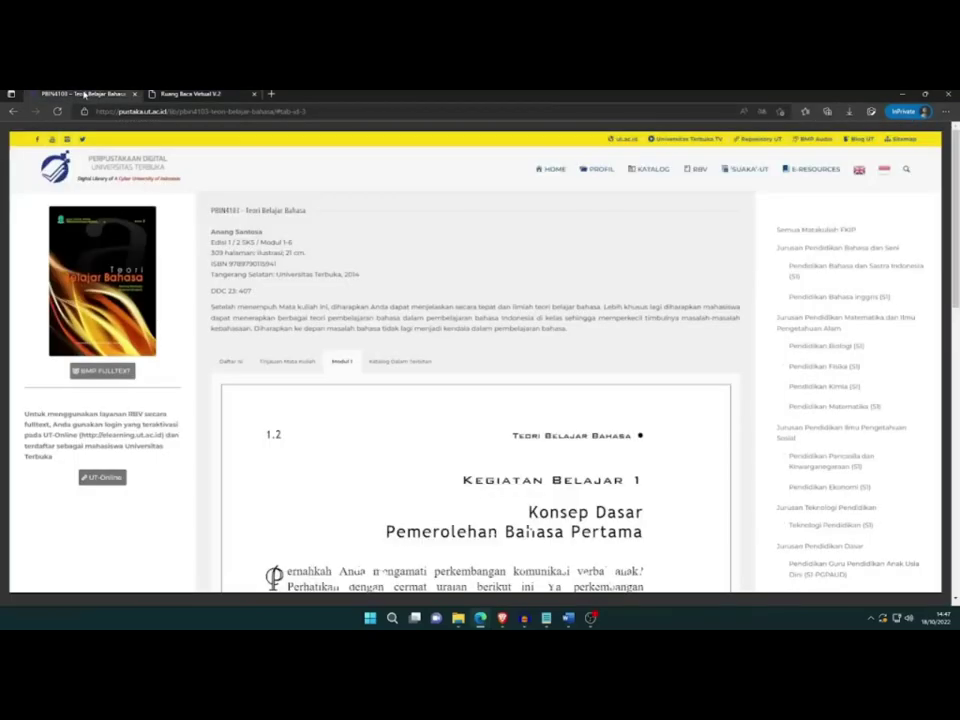
left_click(14, 112)
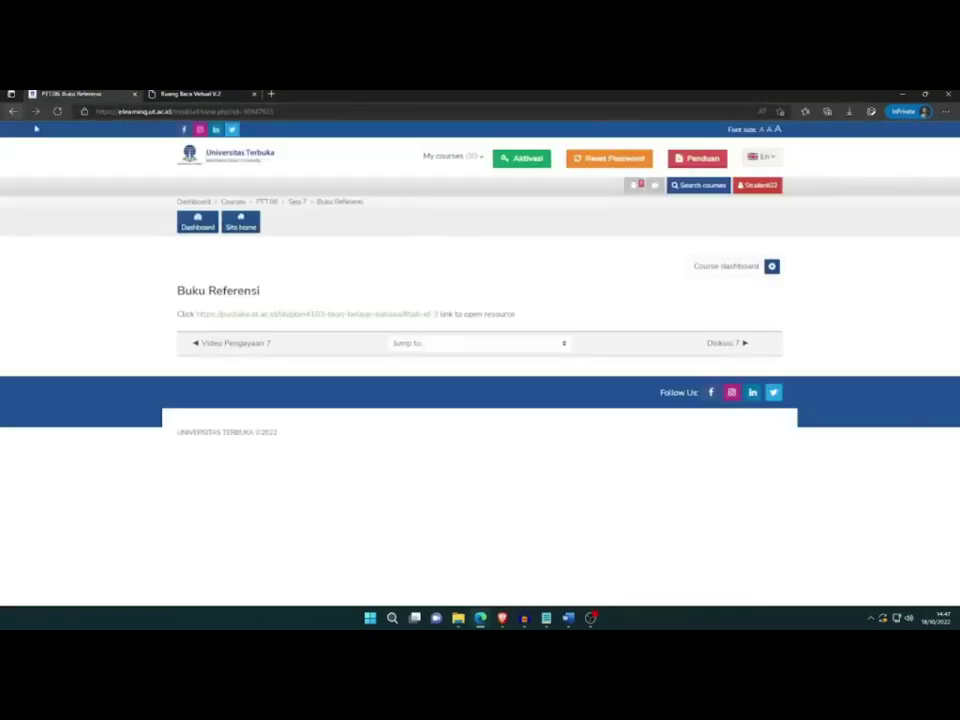
left_click(12, 112)
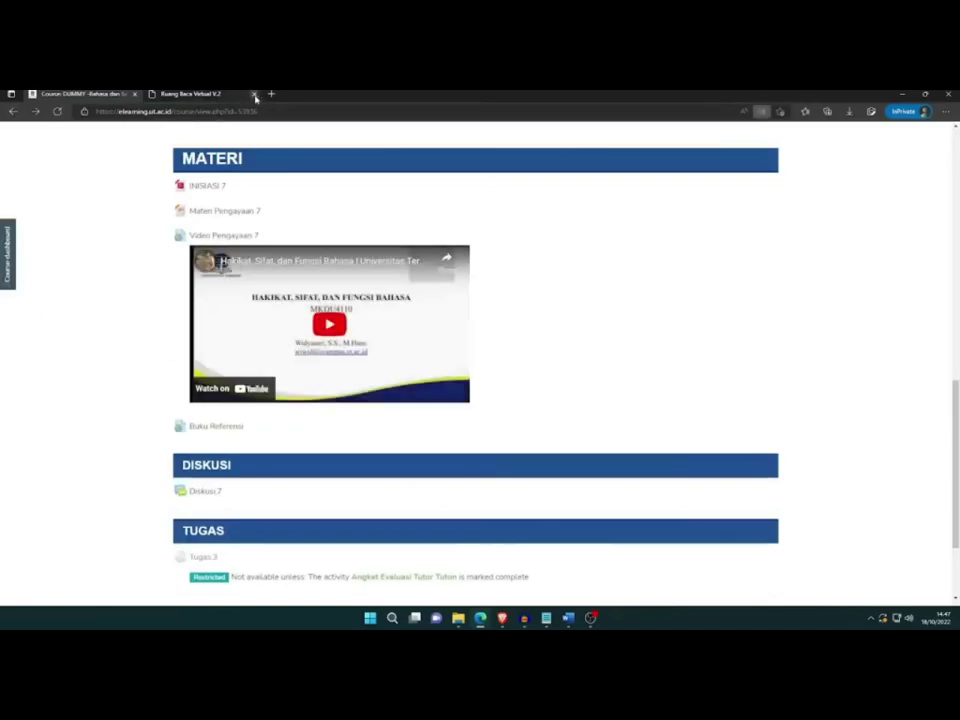
left_click(254, 94)
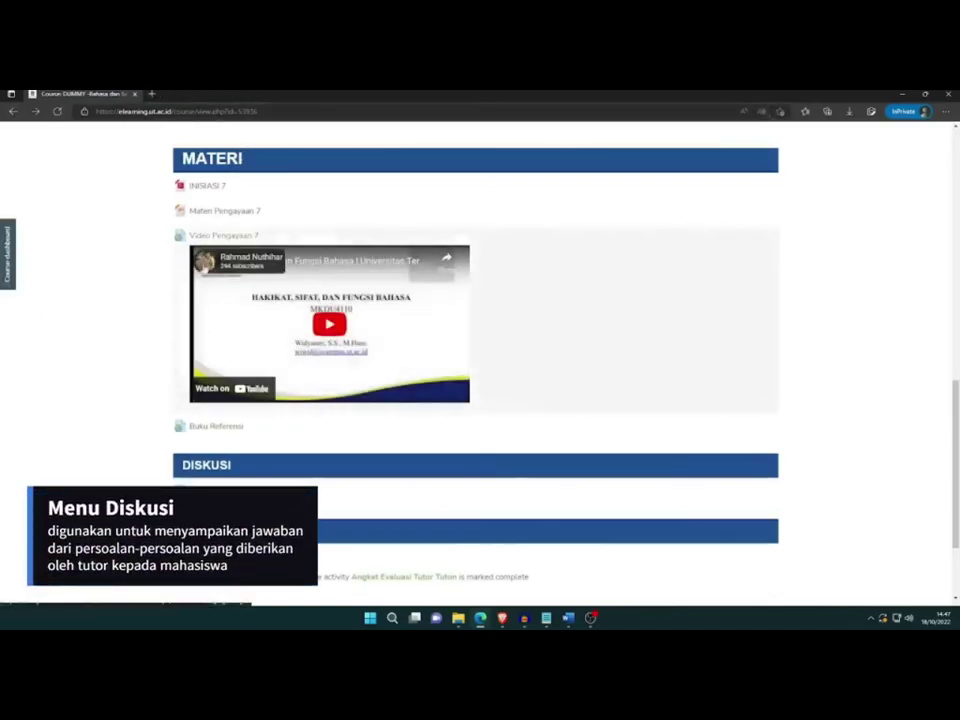
Open Diskusi.7 and write a reply to the tutor's question about using drama to build children's character.
scroll(214, 340, "down", 2)
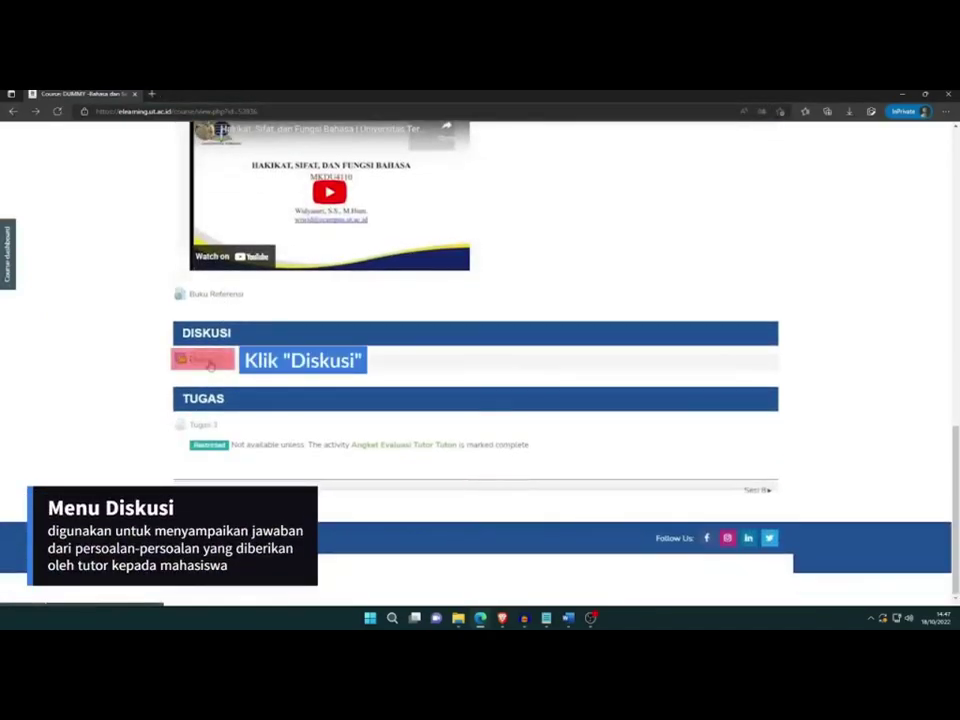
left_click(207, 362)
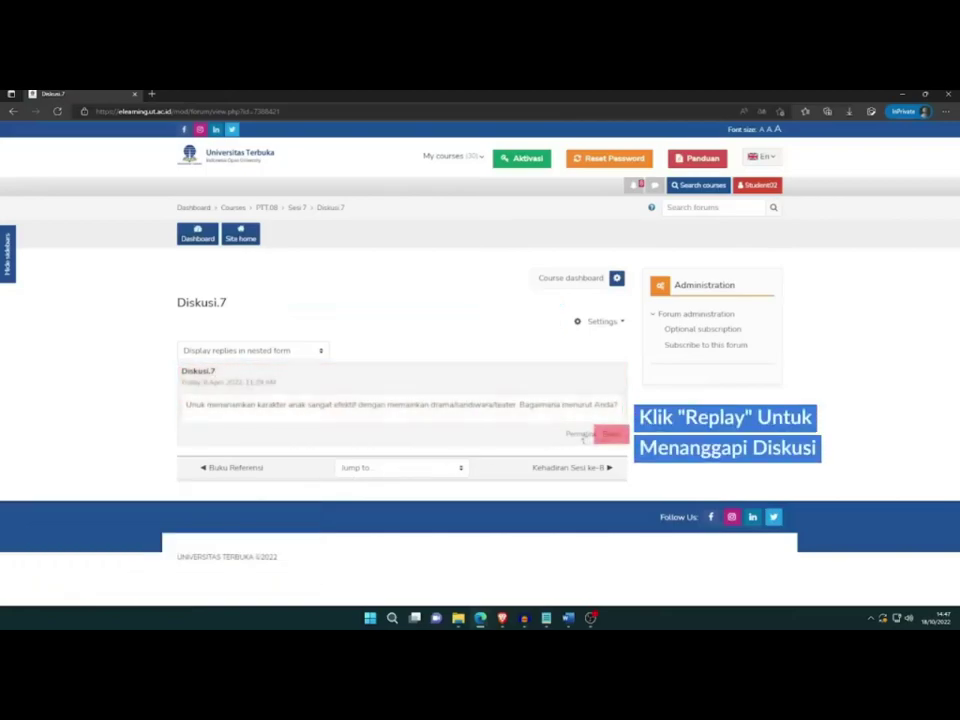
left_click(608, 435)
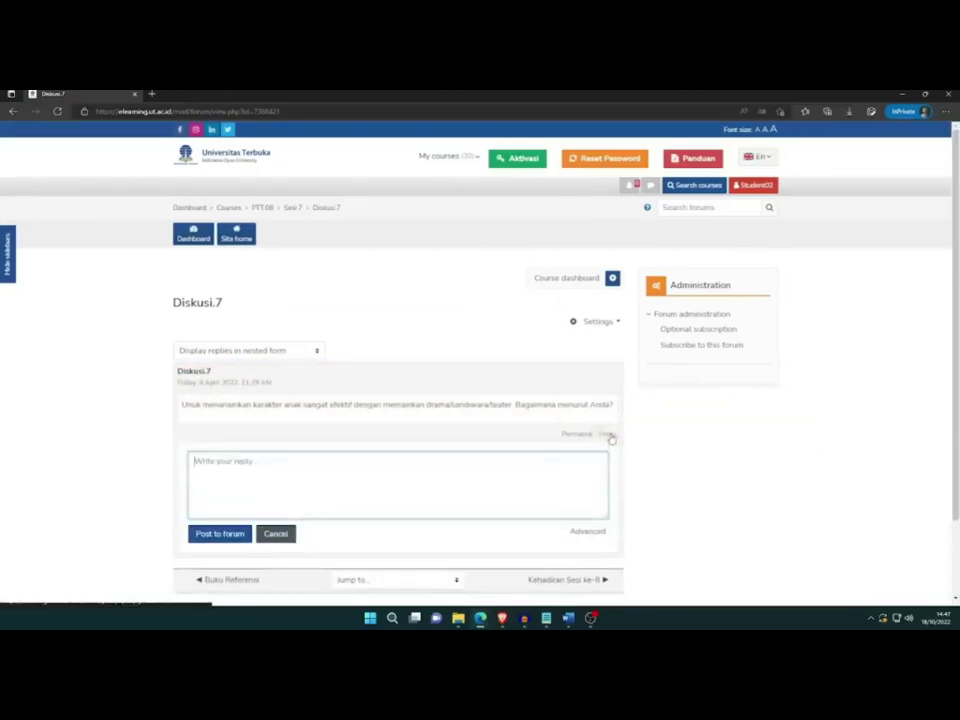
scroll(608, 435, "down", 2)
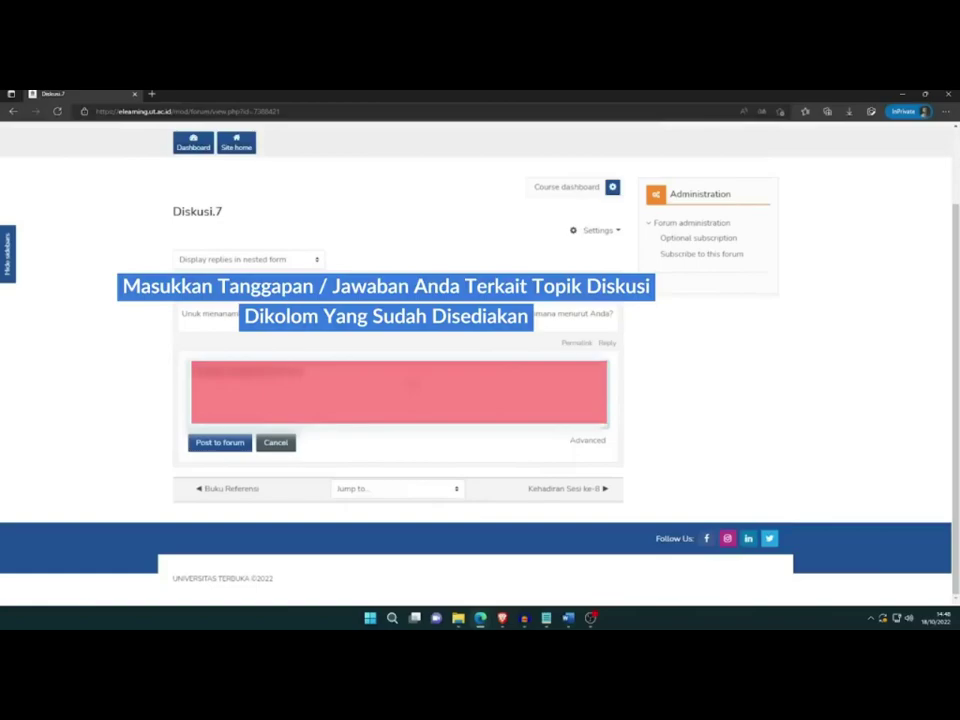
type("...")
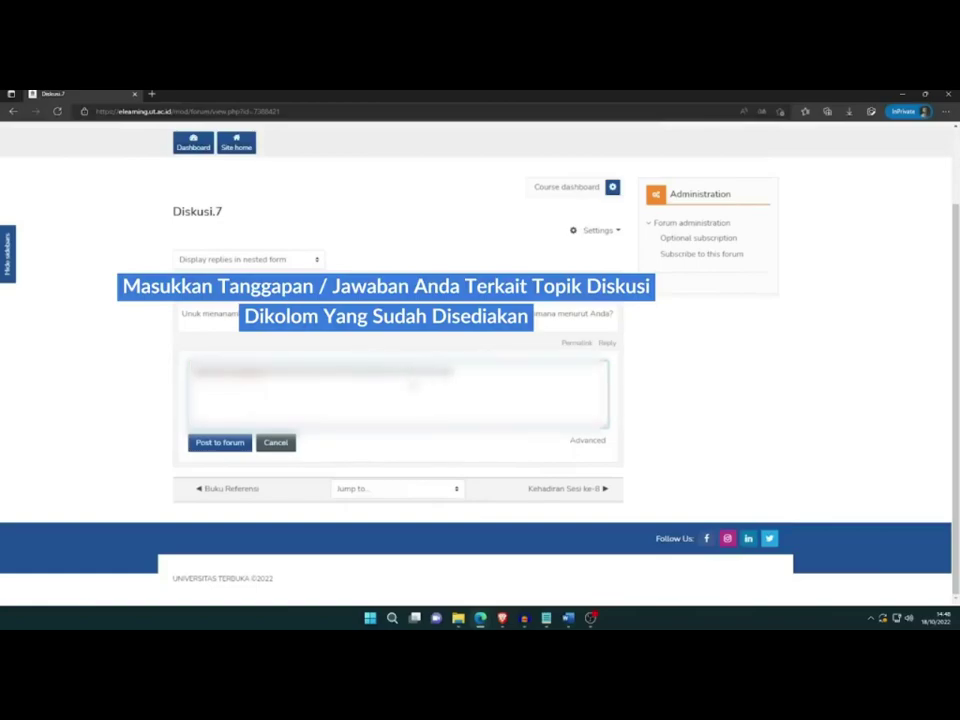
type("...")
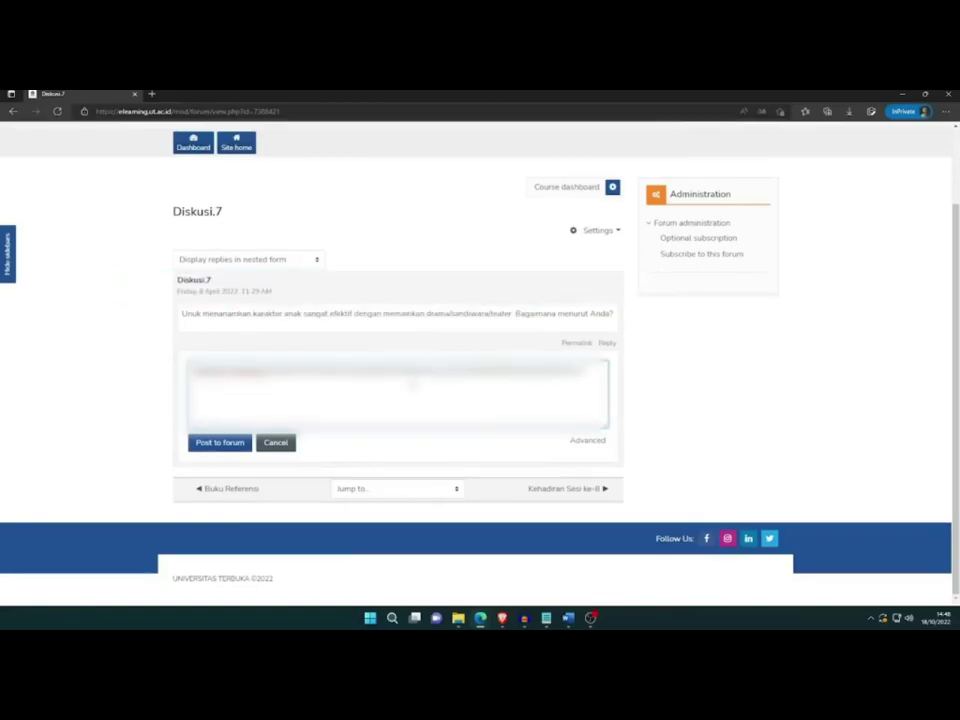
type("...")
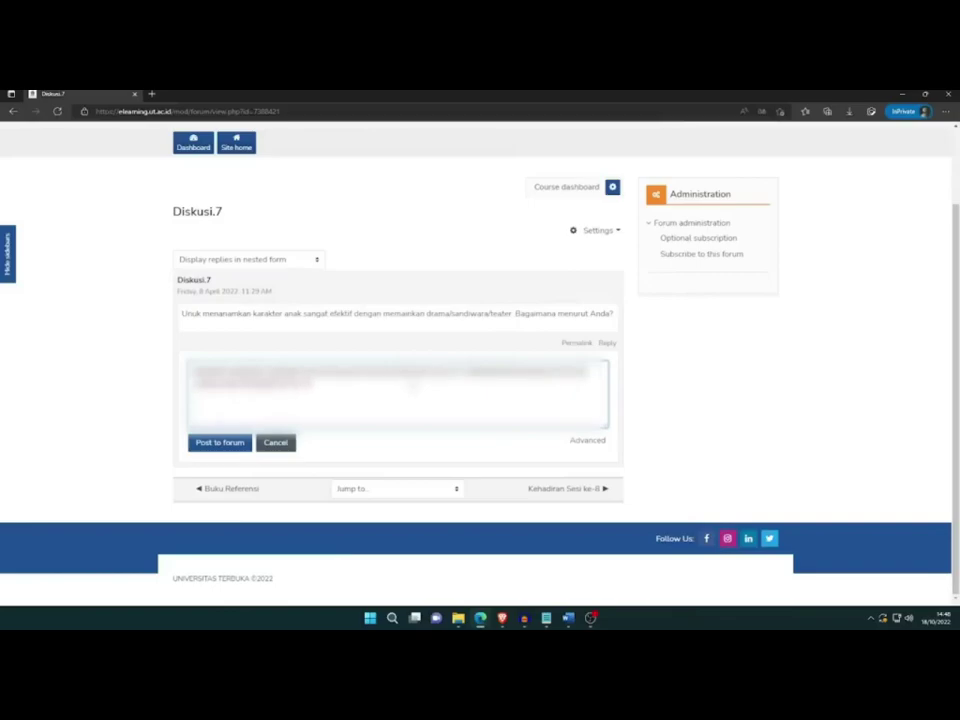
type("...")
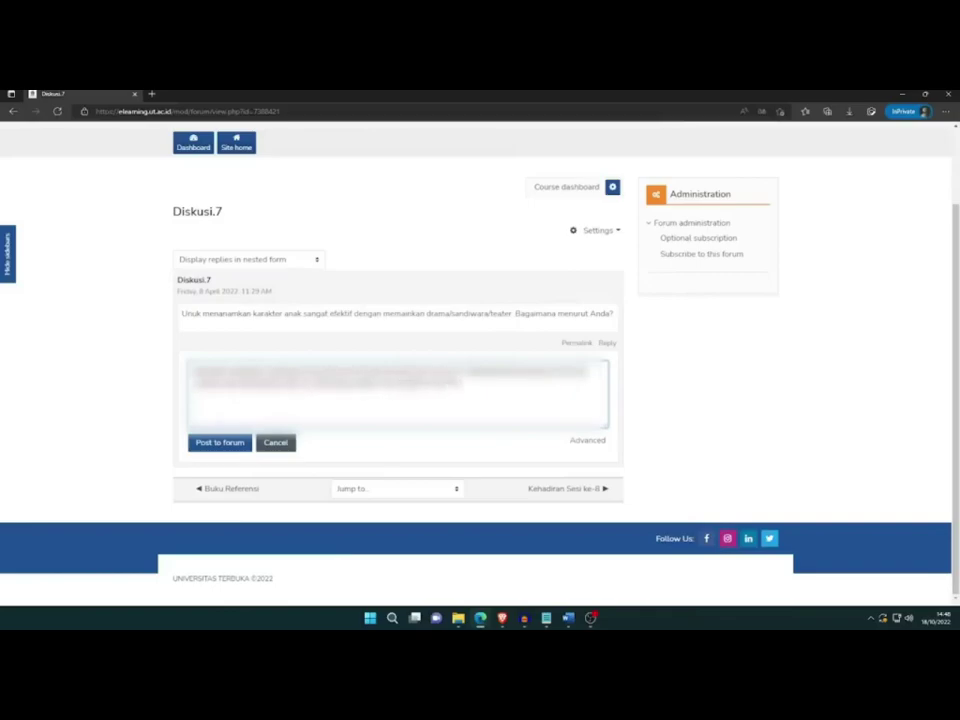
type("..................")
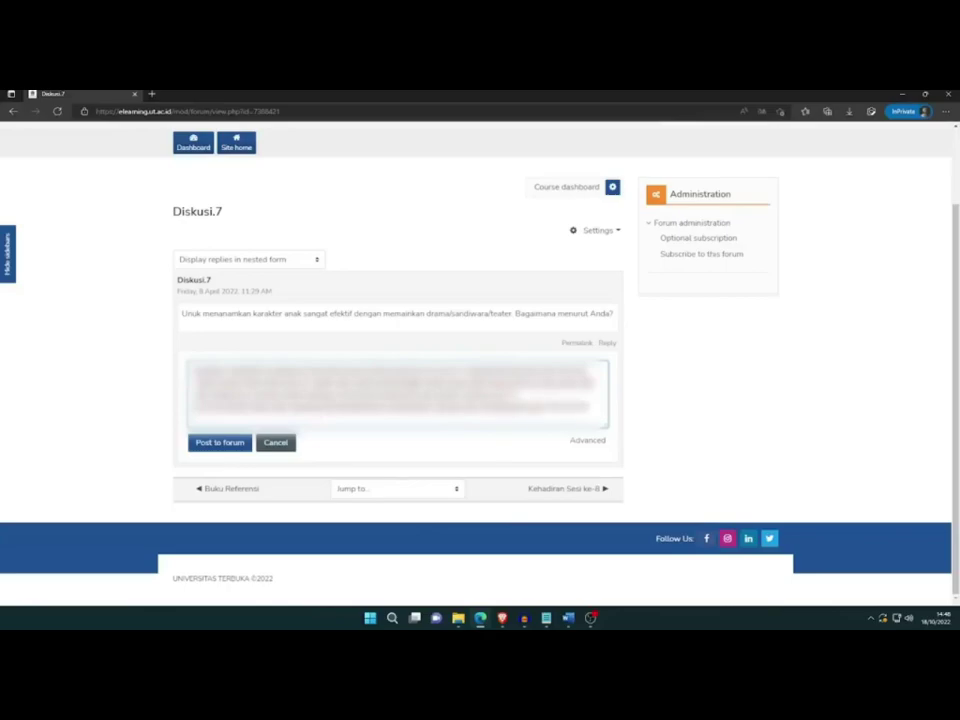
type("......")
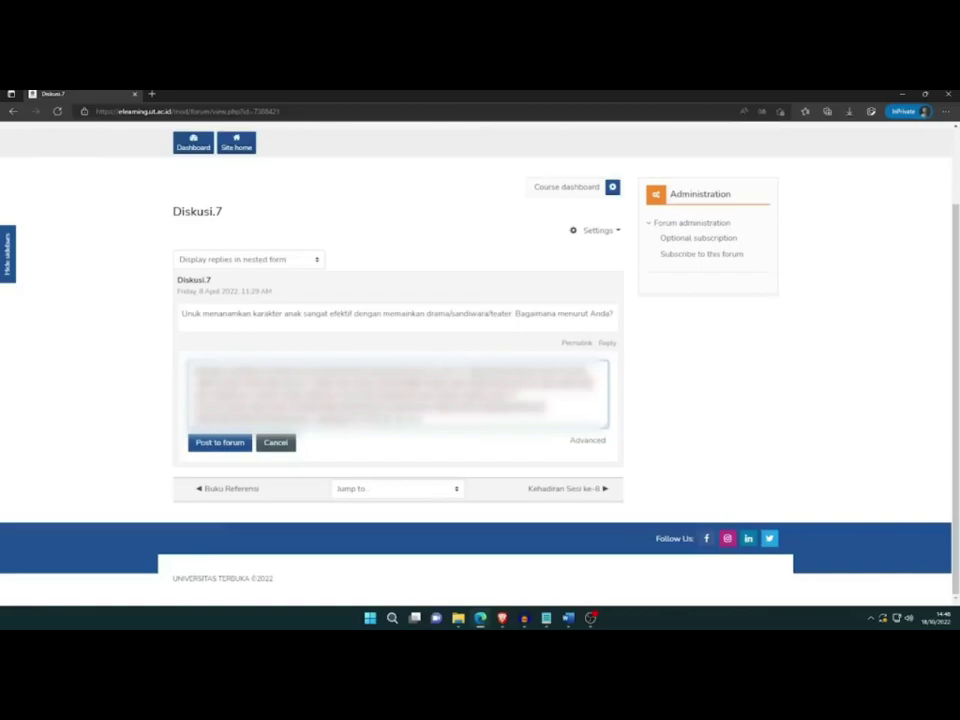
type("............")
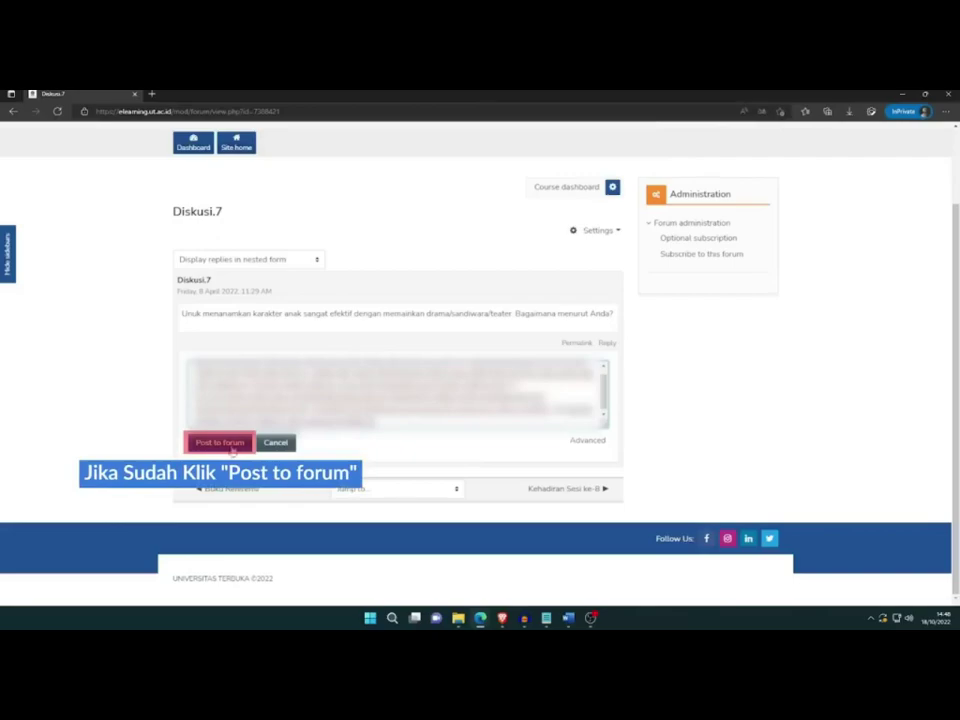
Post the Diskusi.7 reply to the forum and return to the Sesi 7 page.
left_click(225, 444)
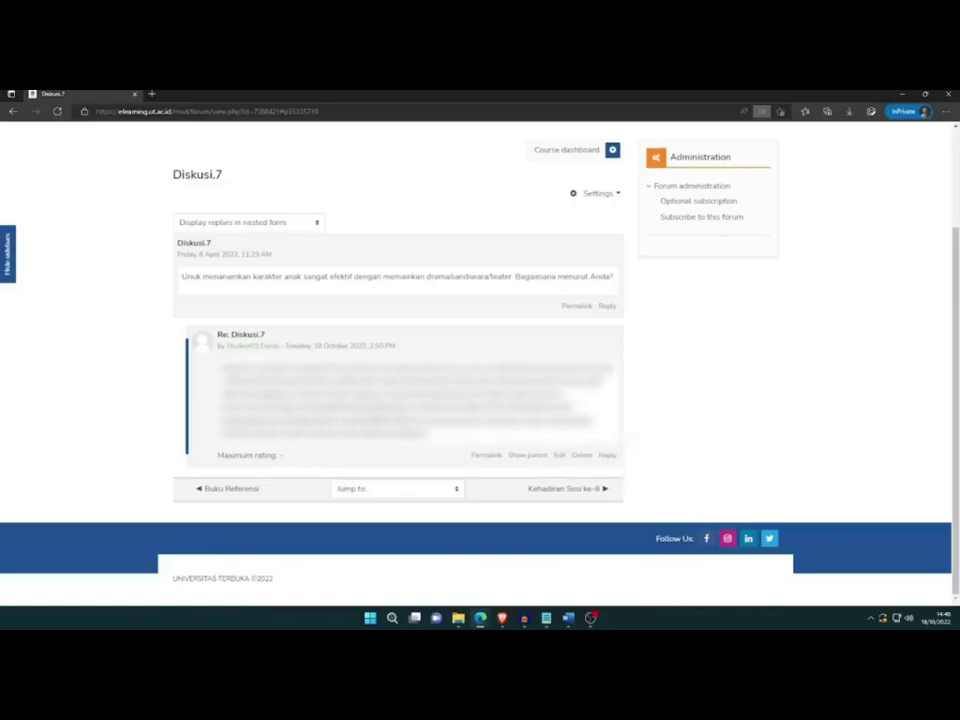
scroll(648, 411, "up", 2)
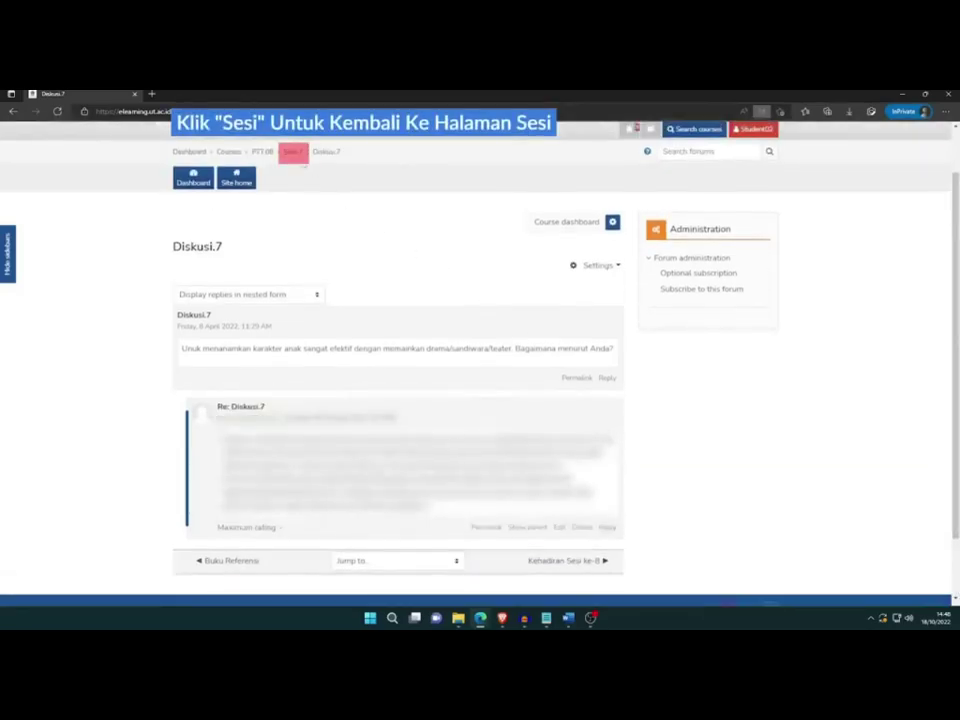
left_click(293, 153)
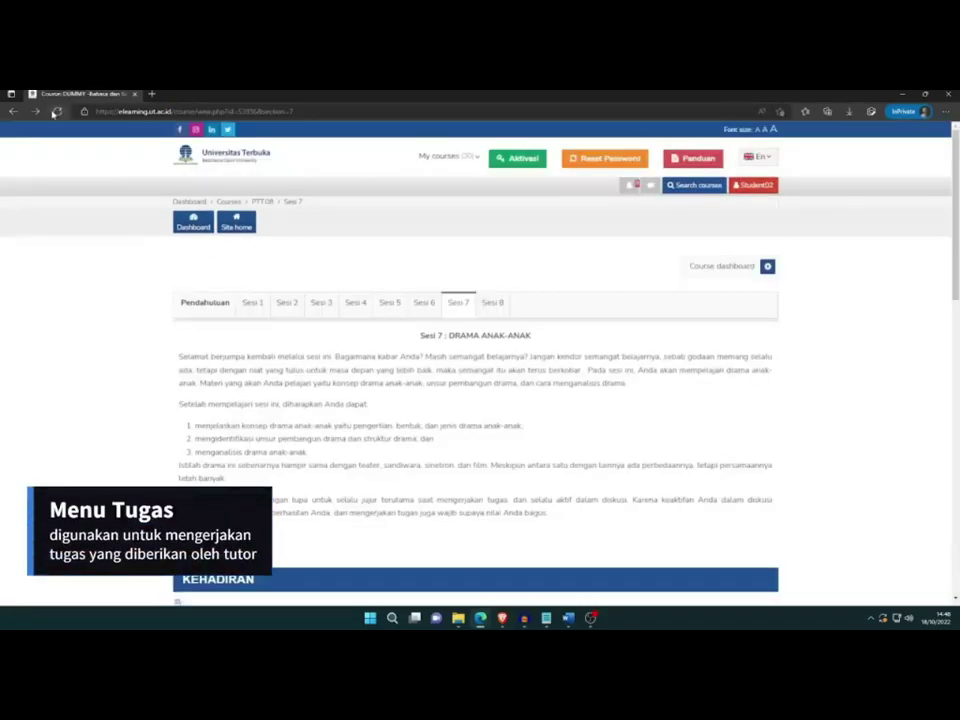
Open Tugas.3 from the Tugas section and read its five questions and the submission status.
scroll(366, 372, "down", 10)
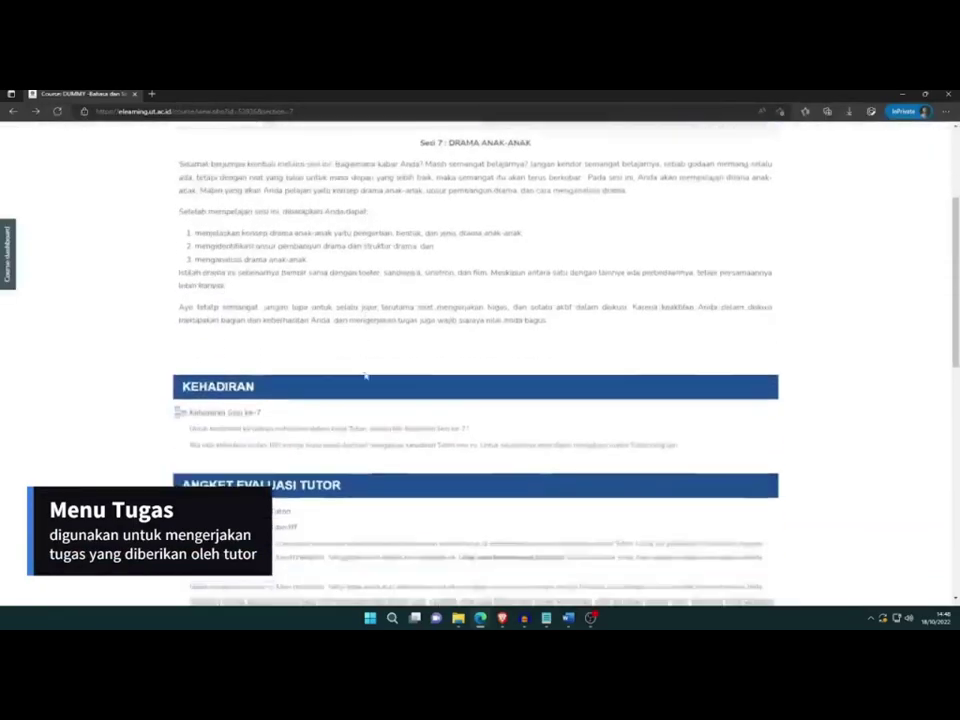
scroll(369, 375, "down", 5)
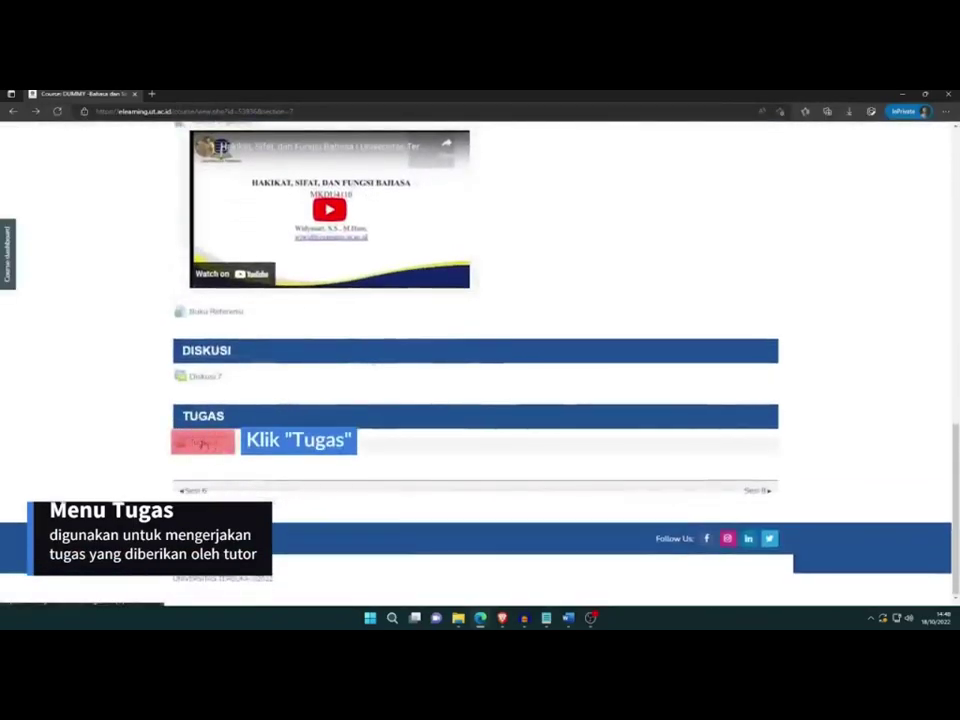
left_click(203, 444)
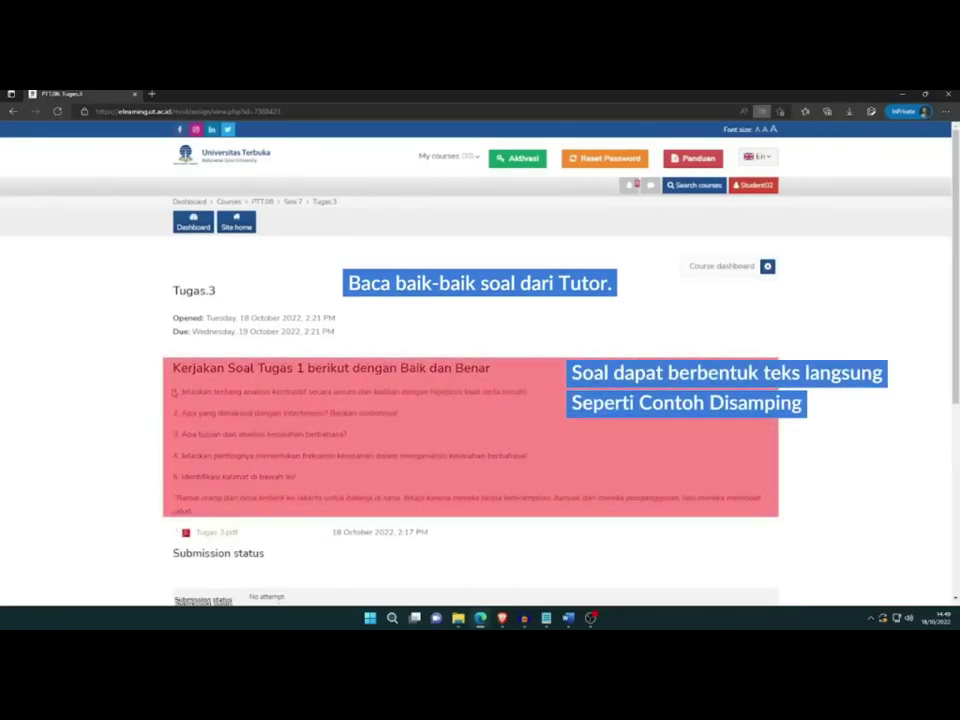
left_click_drag(173, 393, 192, 511)
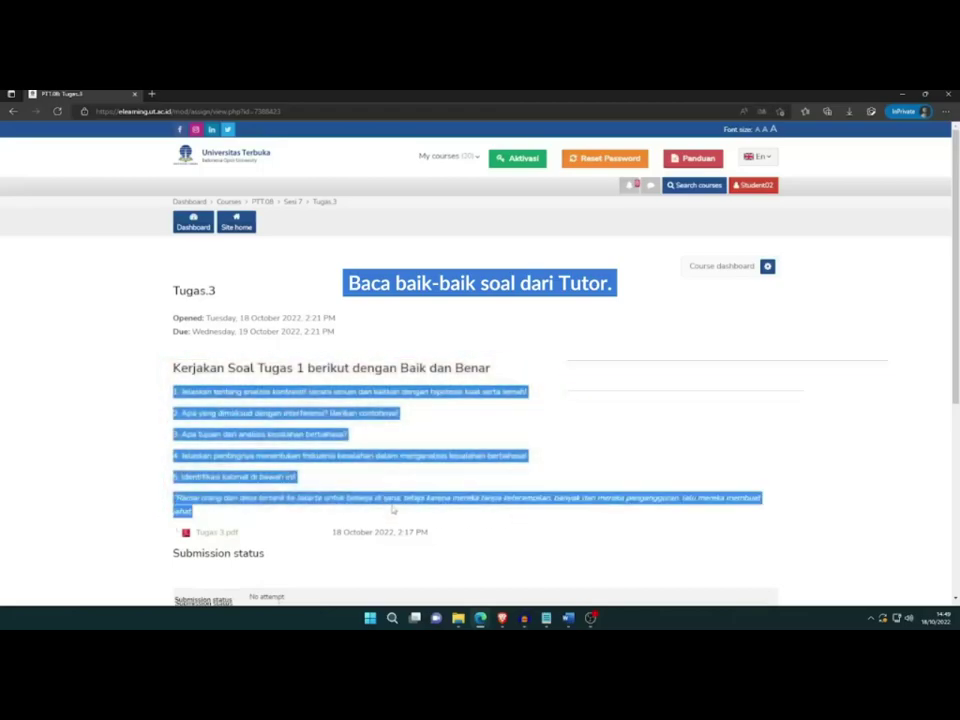
left_click(378, 479)
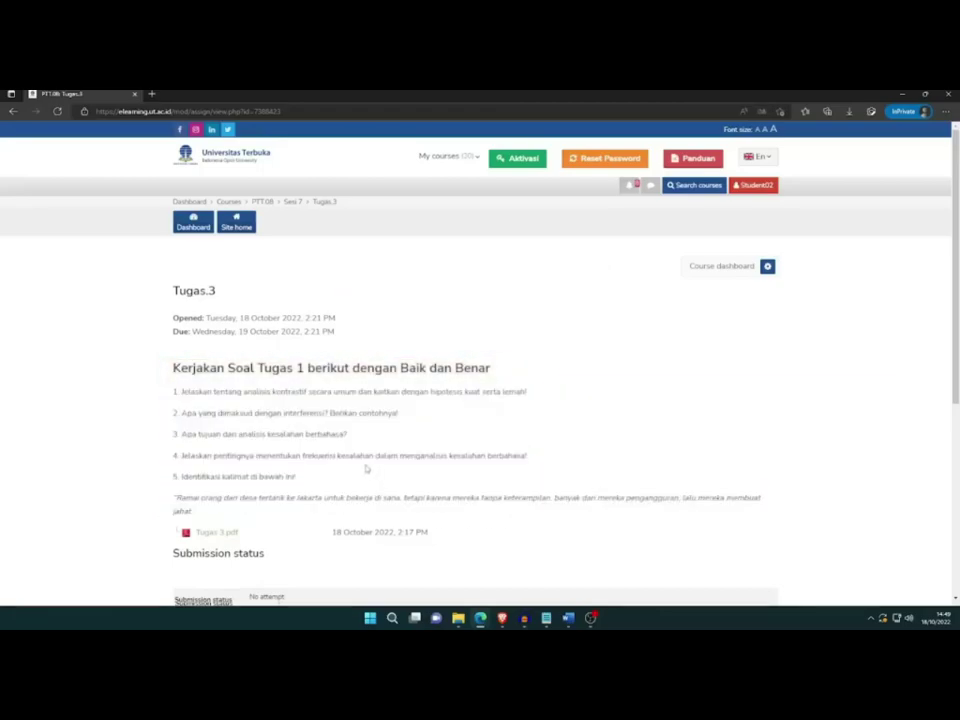
scroll(362, 467, "down", 4)
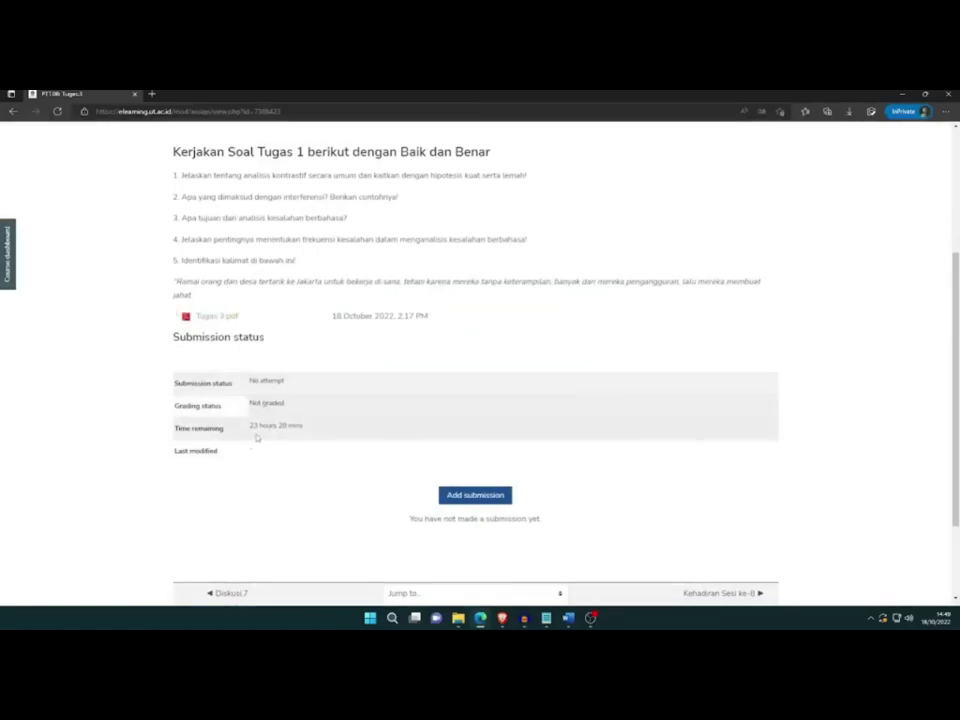
Check the time remaining for Tugas.3 and start adding a submission.
left_click_drag(251, 425, 303, 428)
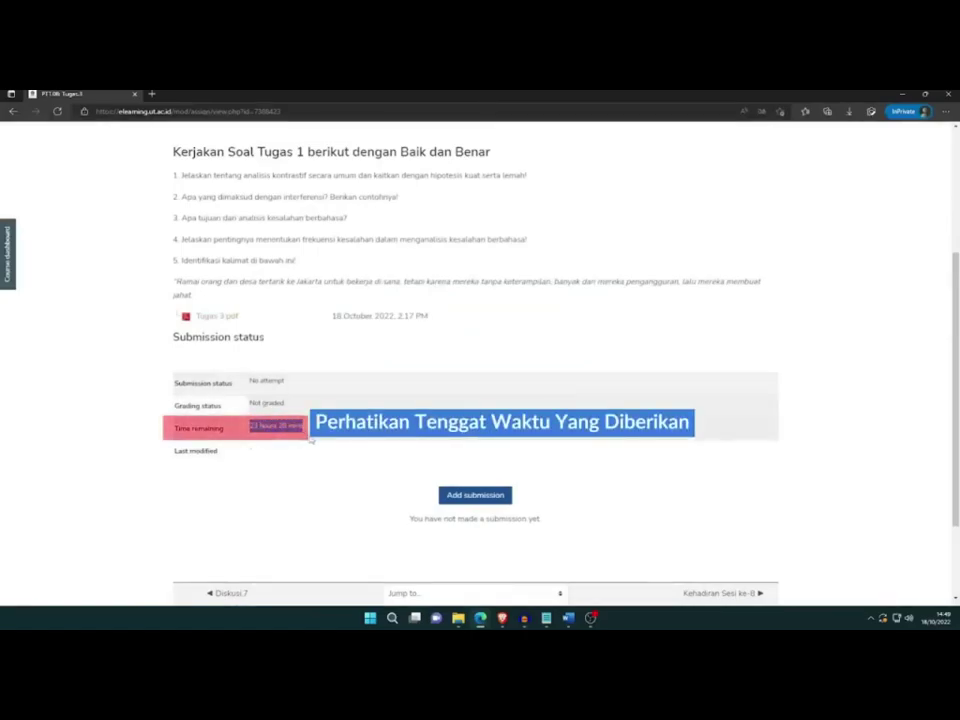
left_click(336, 494)
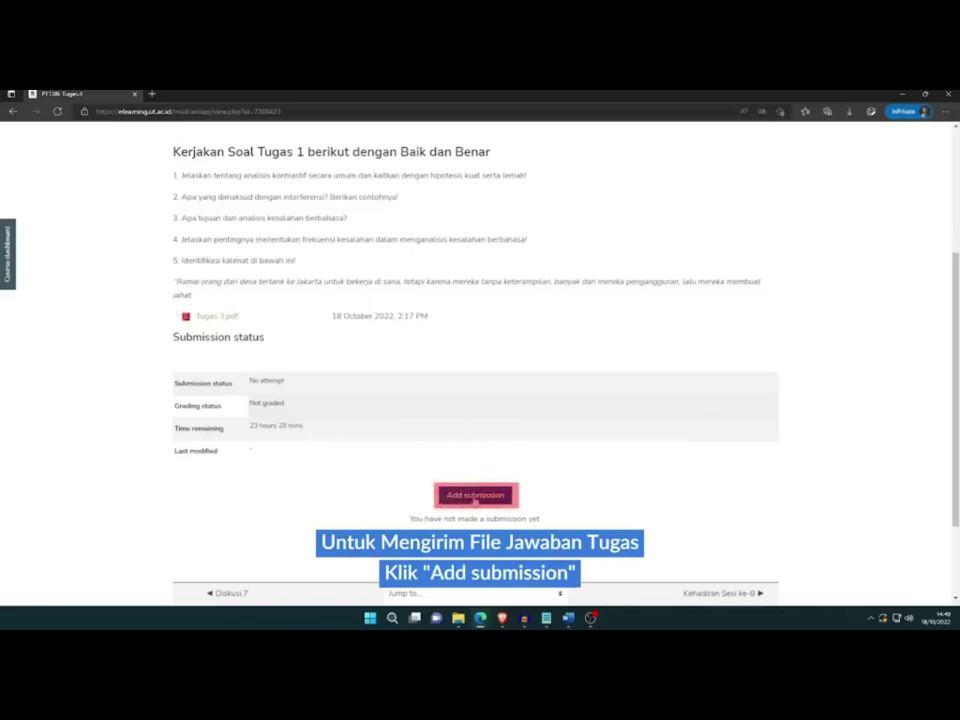
left_click(477, 496)
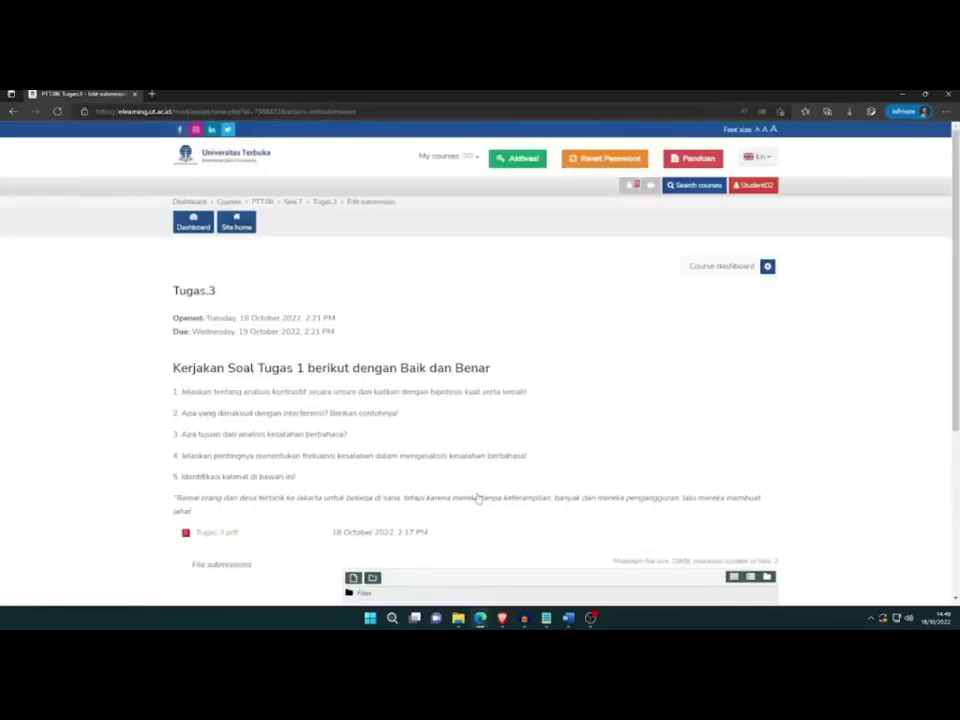
Upload the answer file Tugas 3.pdf from the Tugas folder to the file submissions and save the changes.
scroll(431, 390, "down", 5)
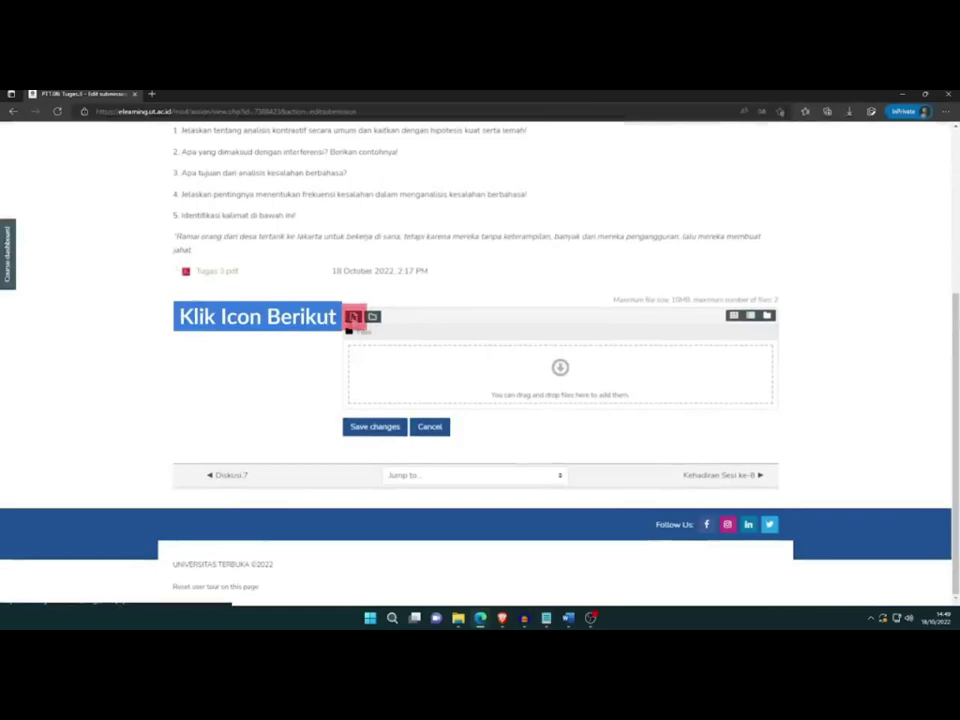
left_click(353, 316)
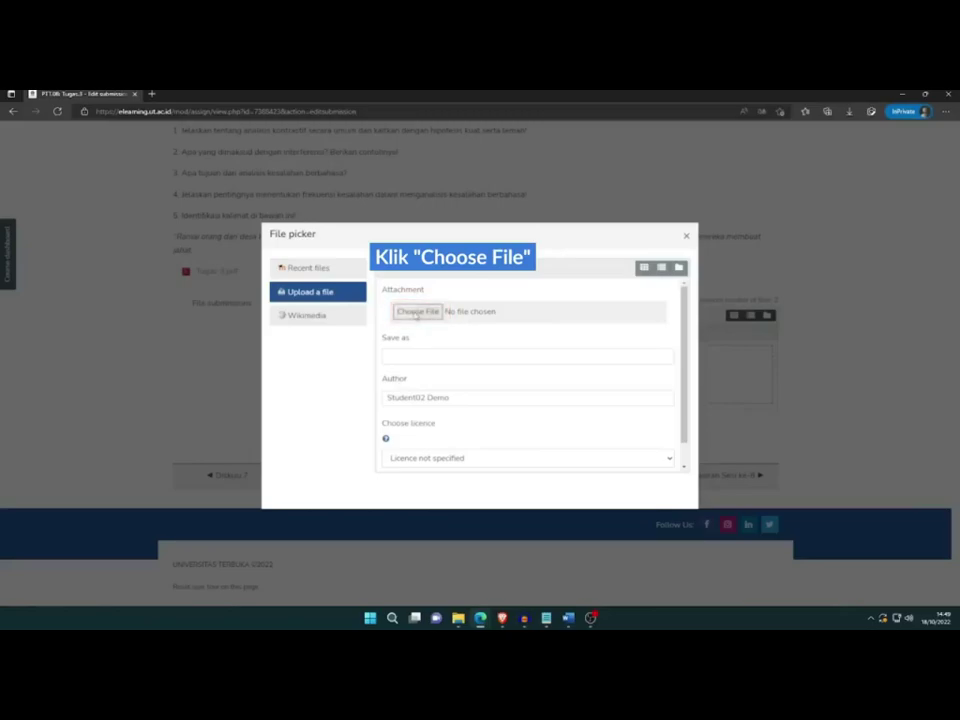
left_click(418, 311)
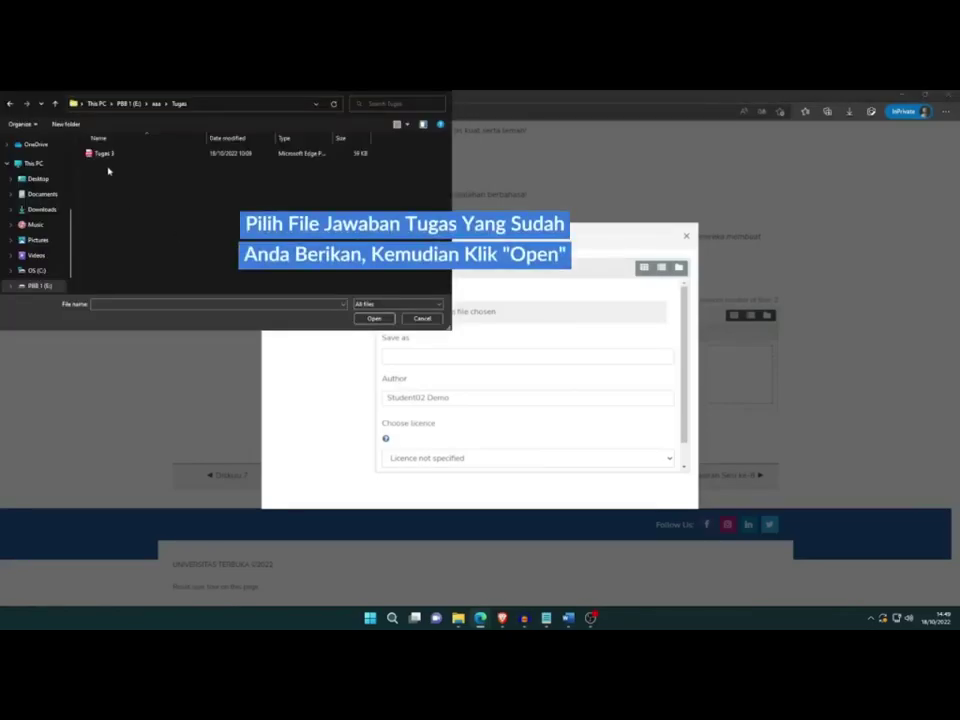
left_click(113, 155)
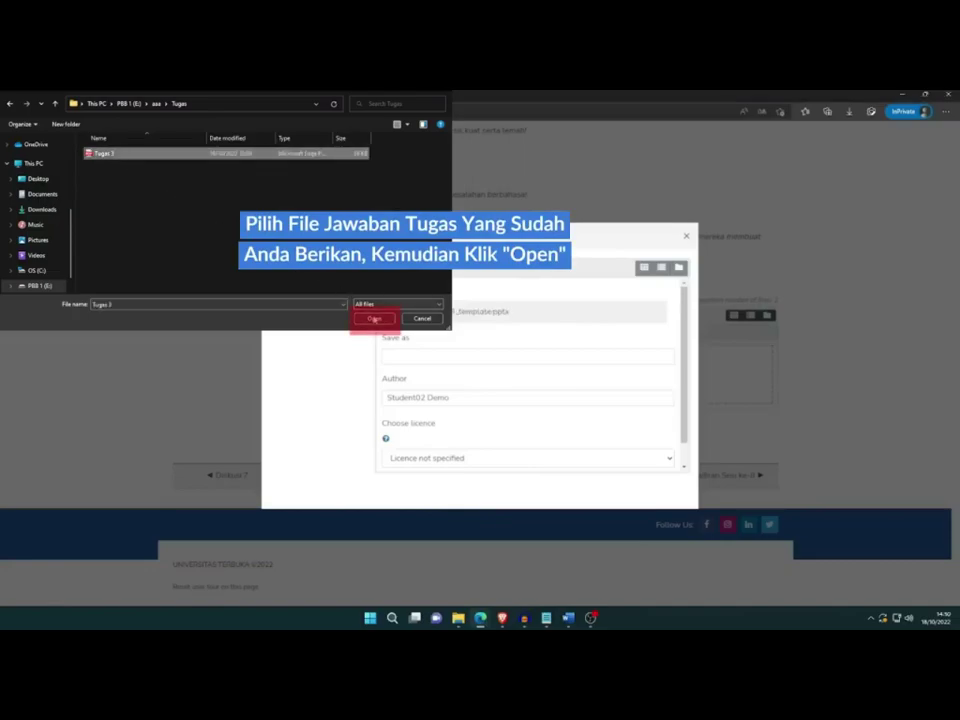
left_click(374, 319)
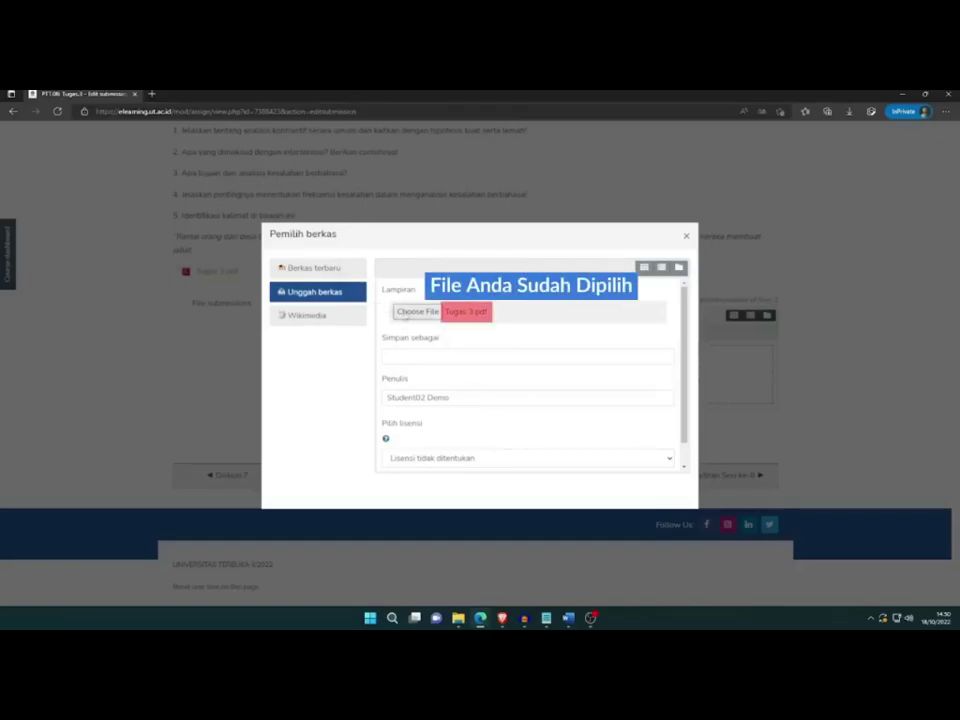
scroll(413, 313, "down", 1)
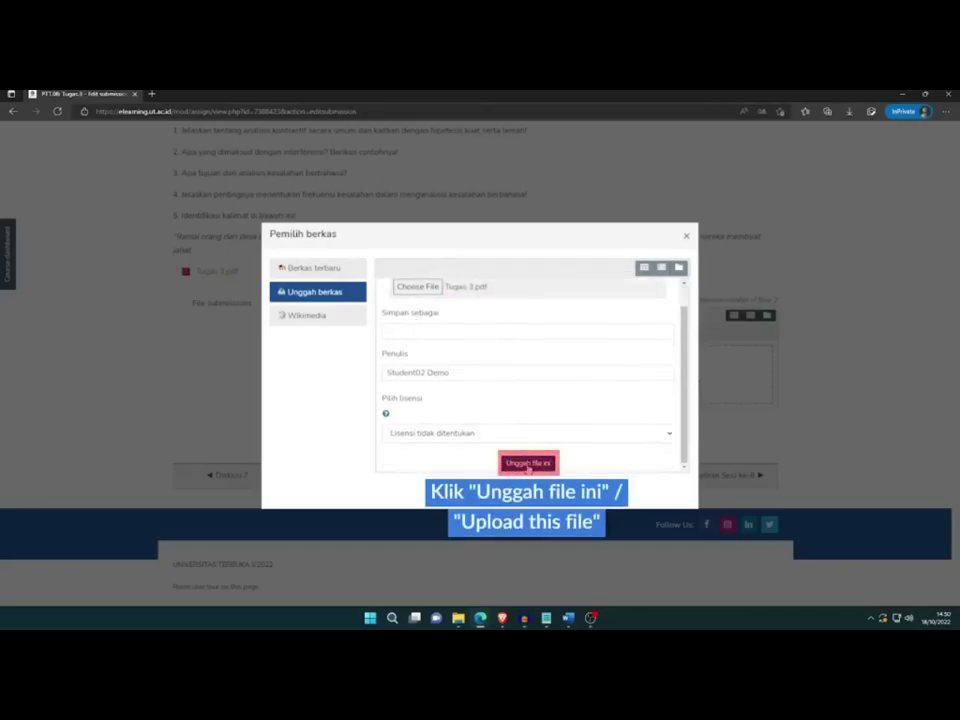
left_click(527, 464)
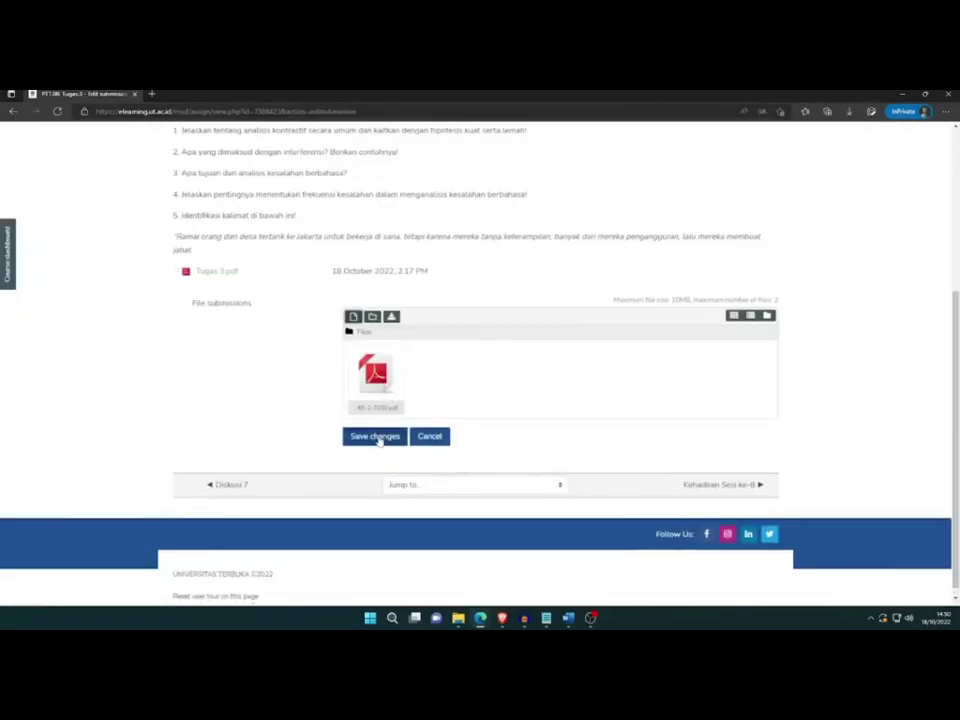
left_click(376, 438)
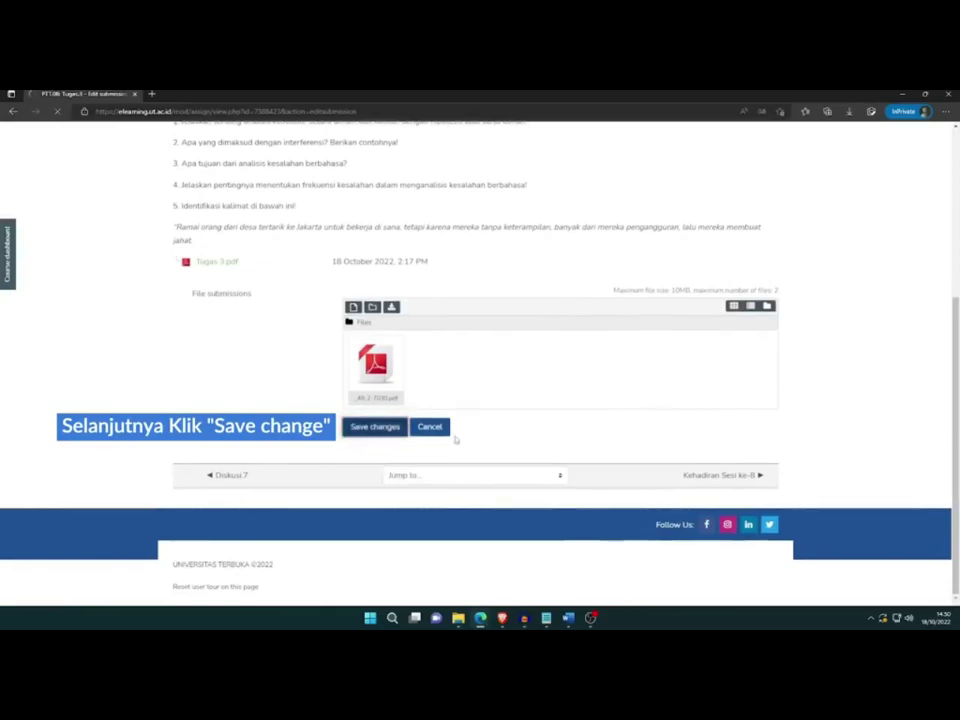
Open the submitted Tugas.3 answer for editing and return to the Sesi 7 page.
scroll(313, 241, "down", 10)
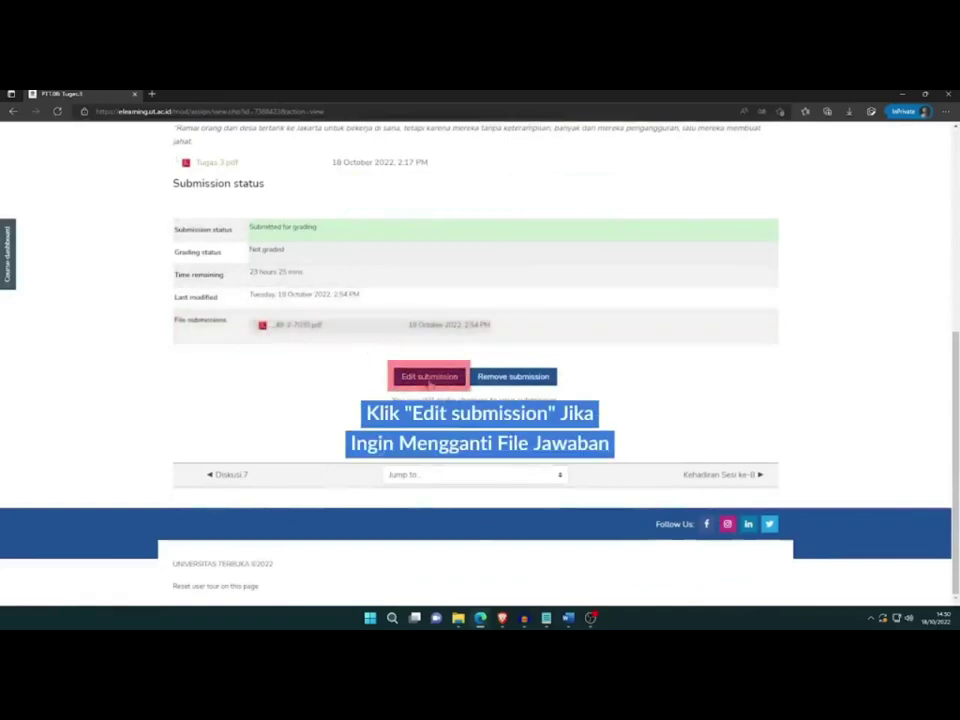
left_click(430, 378)
scroll(358, 314, "down", 4)
scroll(367, 314, "up", 4)
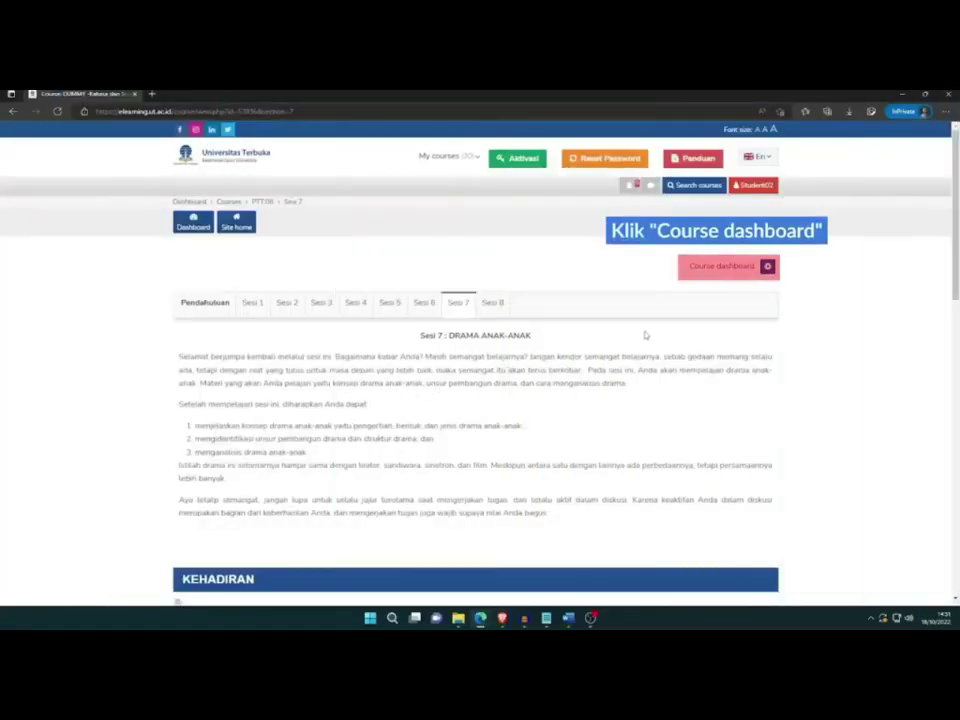
Open the course's grade report from the course dashboard and examine the attendance grade for Kehadiran Sesi ke-7.
left_click(725, 266)
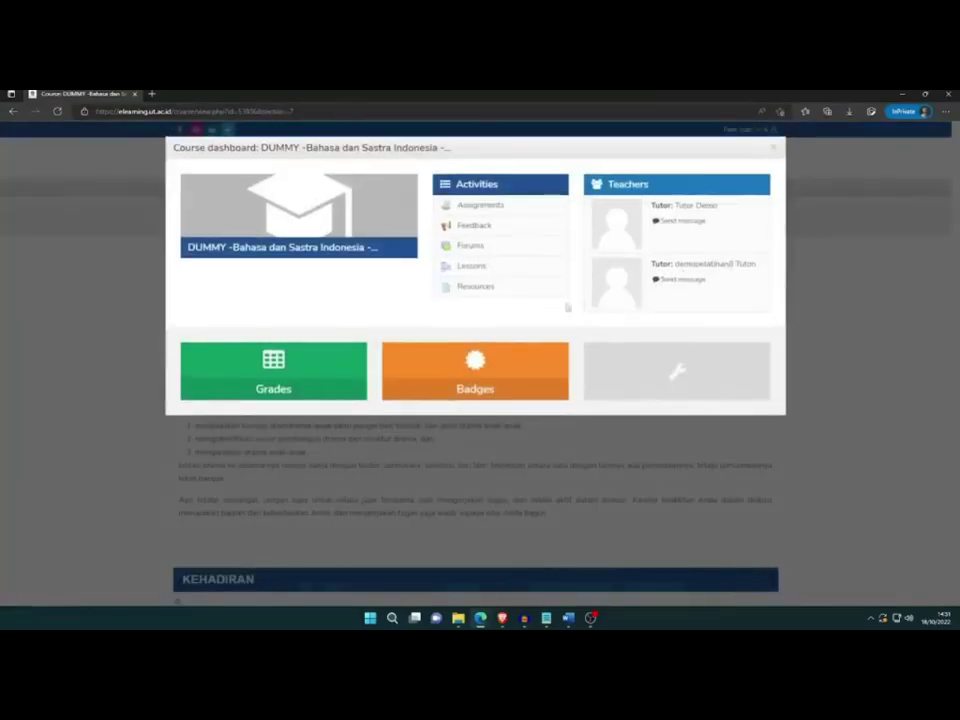
left_click(312, 369)
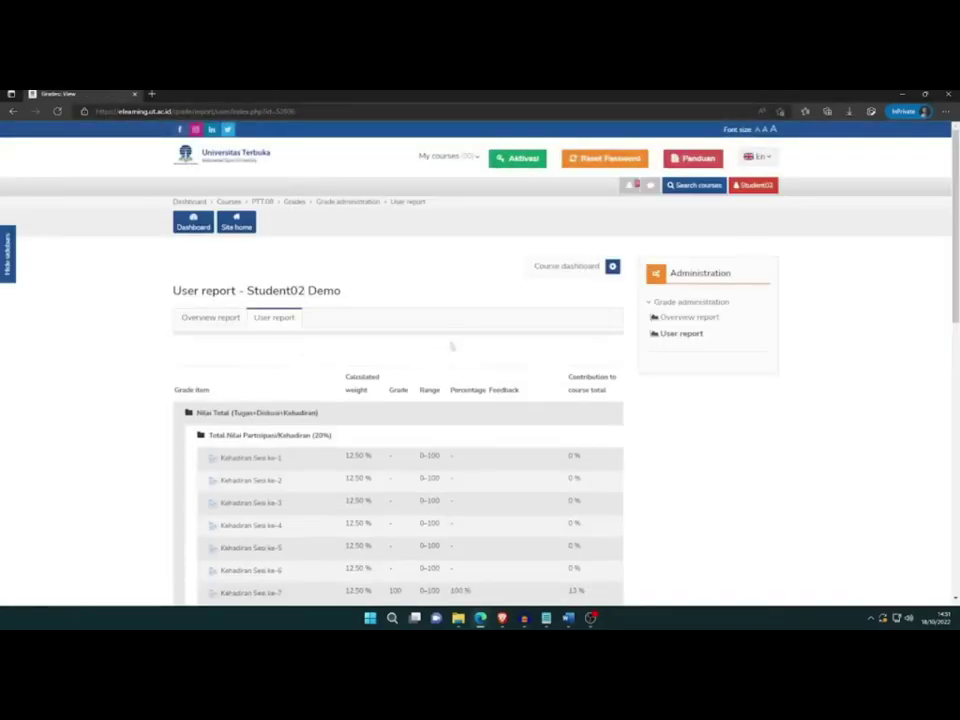
scroll(505, 380, "down", 3)
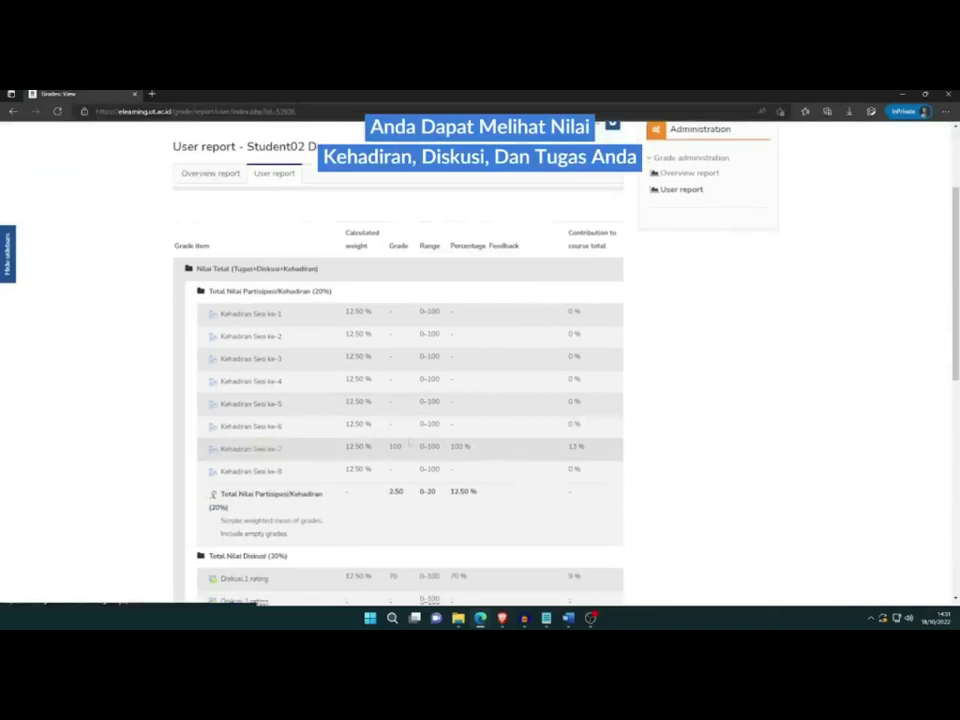
left_click_drag(452, 449, 476, 455)
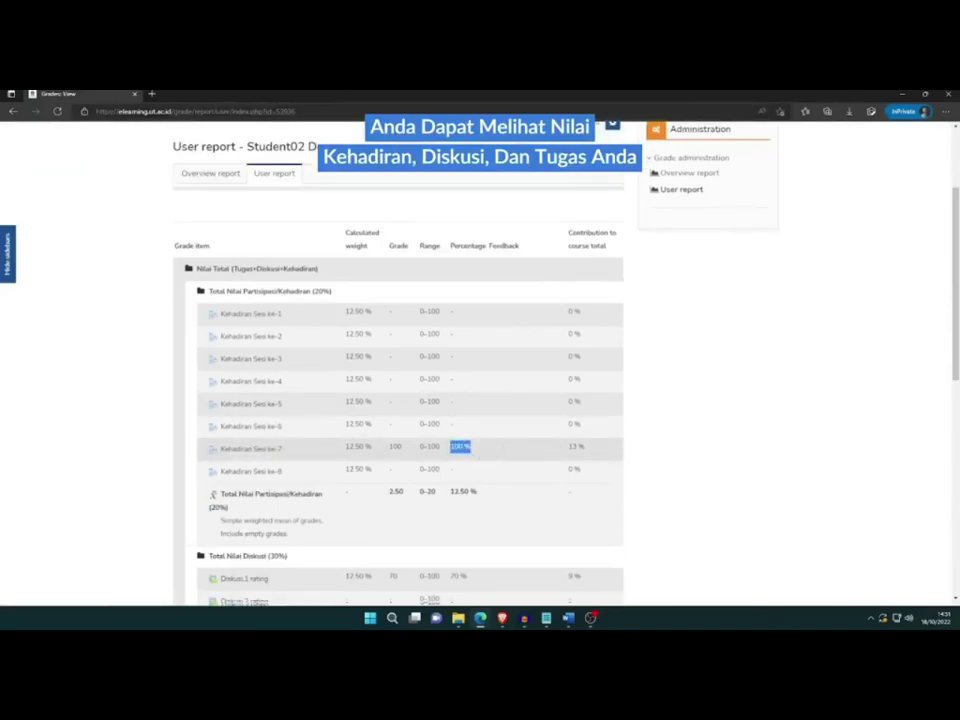
left_click(634, 452)
Examine the Diskusi.1 and Tugas.1 percentages and the overall total in the user report.
scroll(529, 452, "down", 3)
scroll(530, 453, "down", 1)
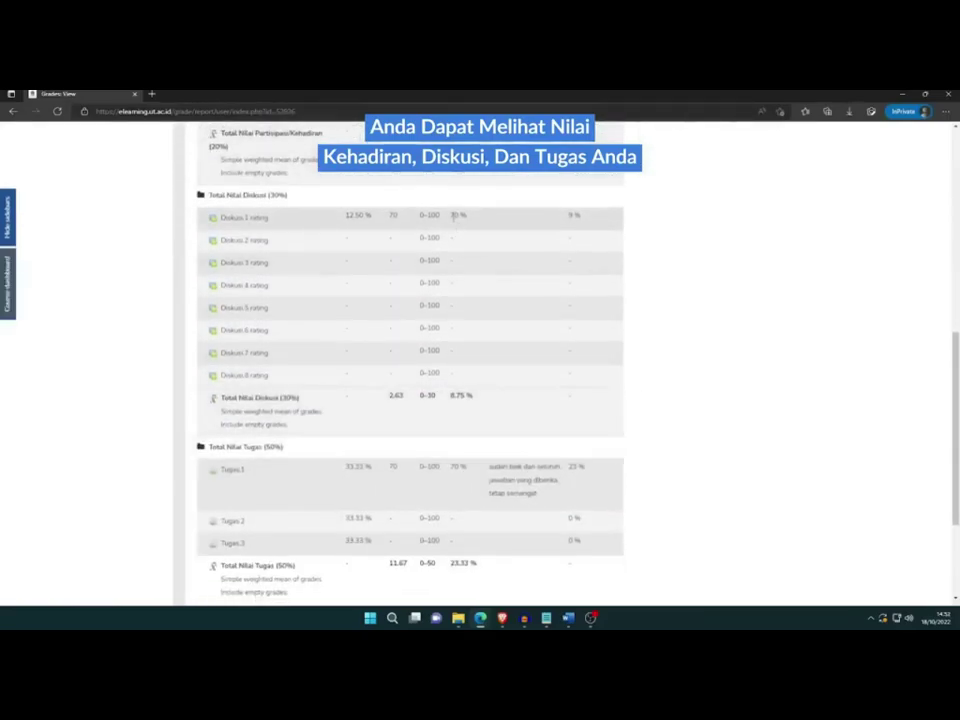
double_click(455, 215)
left_click(706, 291)
scroll(654, 302, "down", 3)
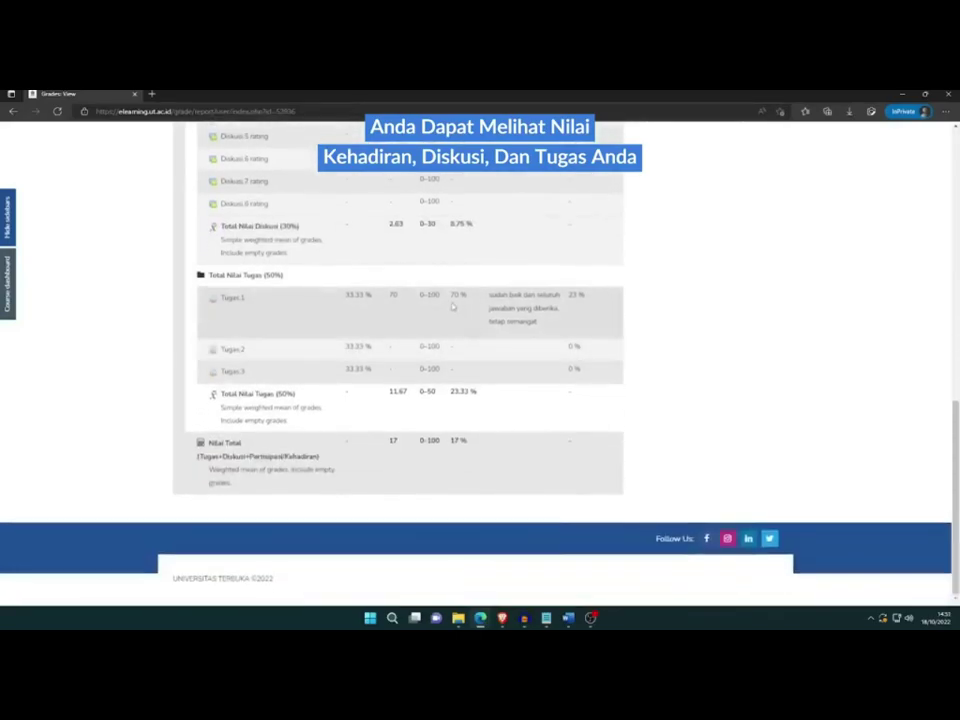
left_click_drag(452, 296, 473, 299)
left_click(714, 343)
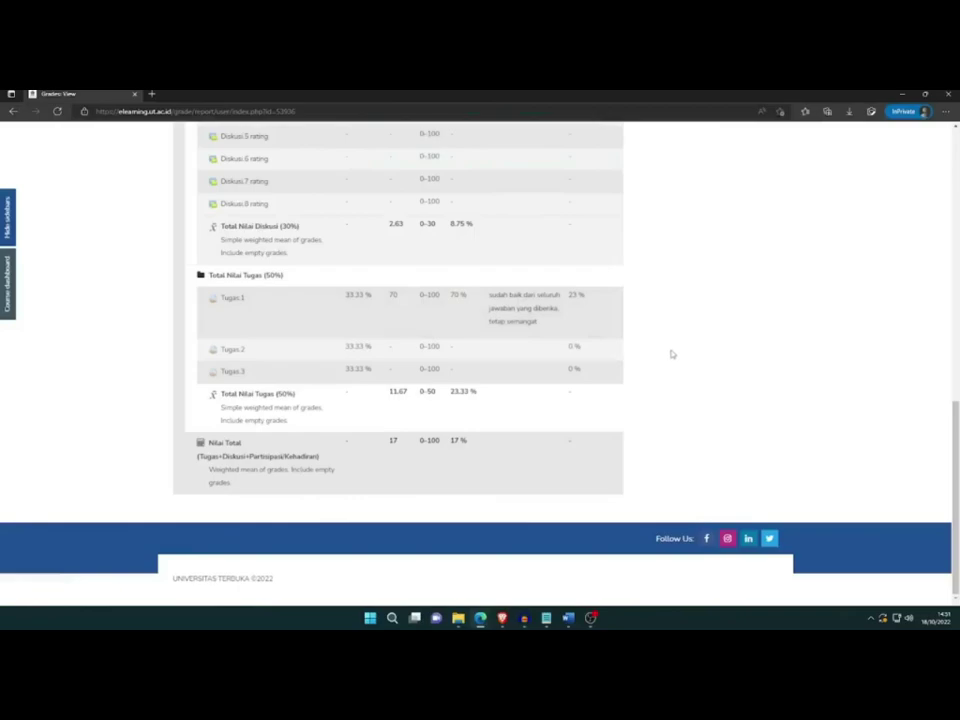